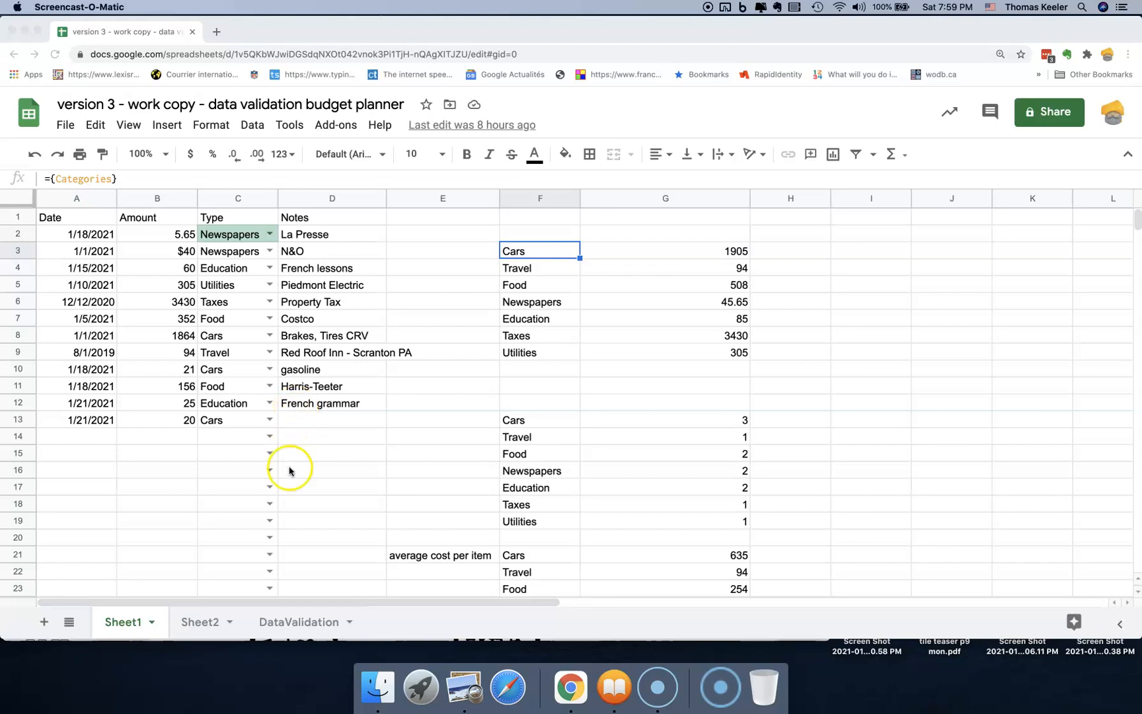
- Select the category list A3:A9 on the DataValidation sheet, open its named ranges and inspect the existing Categories range
left_click(294, 622)
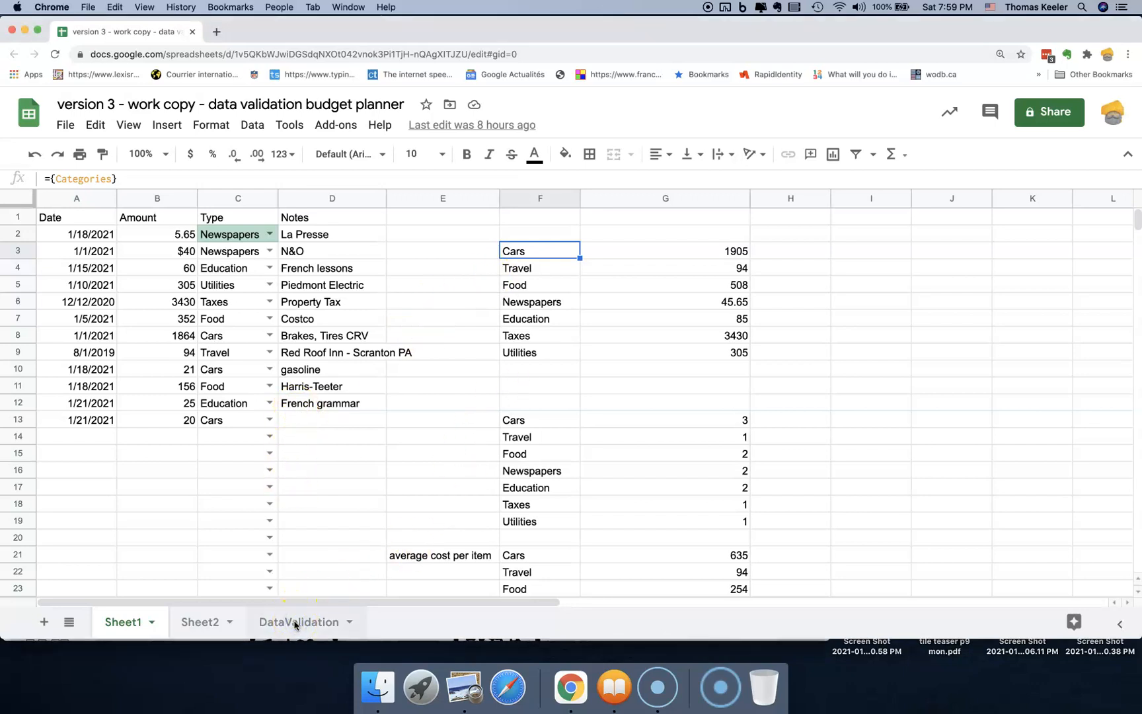
left_click(295, 624)
left_click_drag(72, 255, 80, 355)
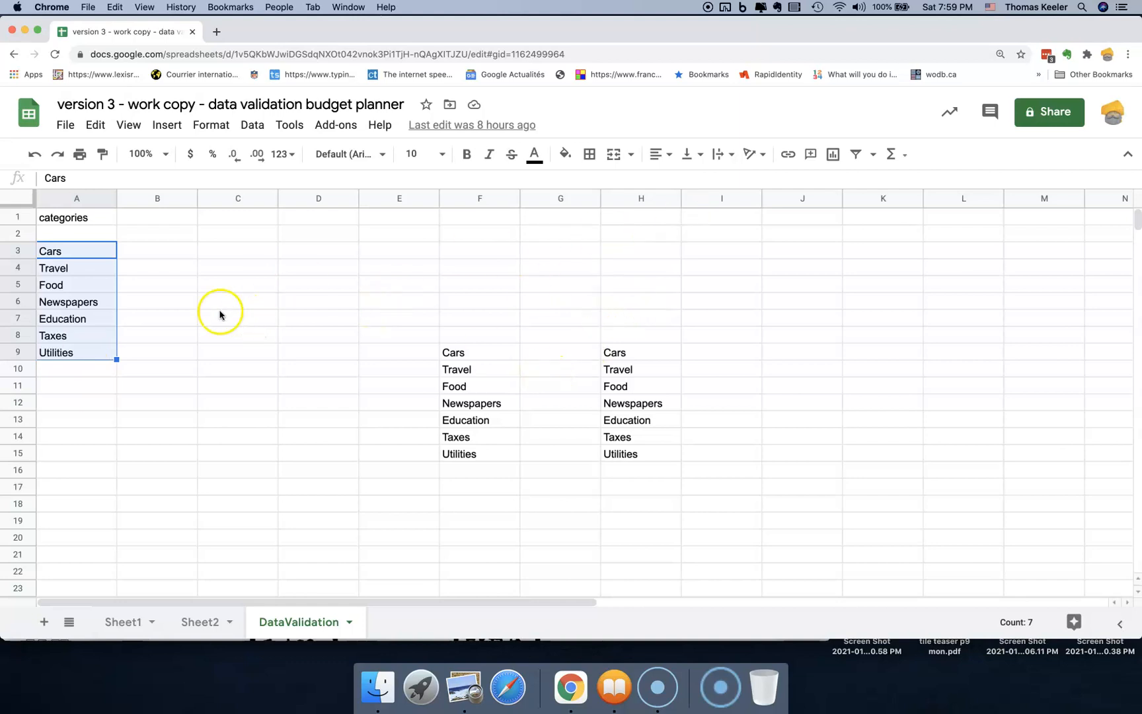
left_click(199, 127)
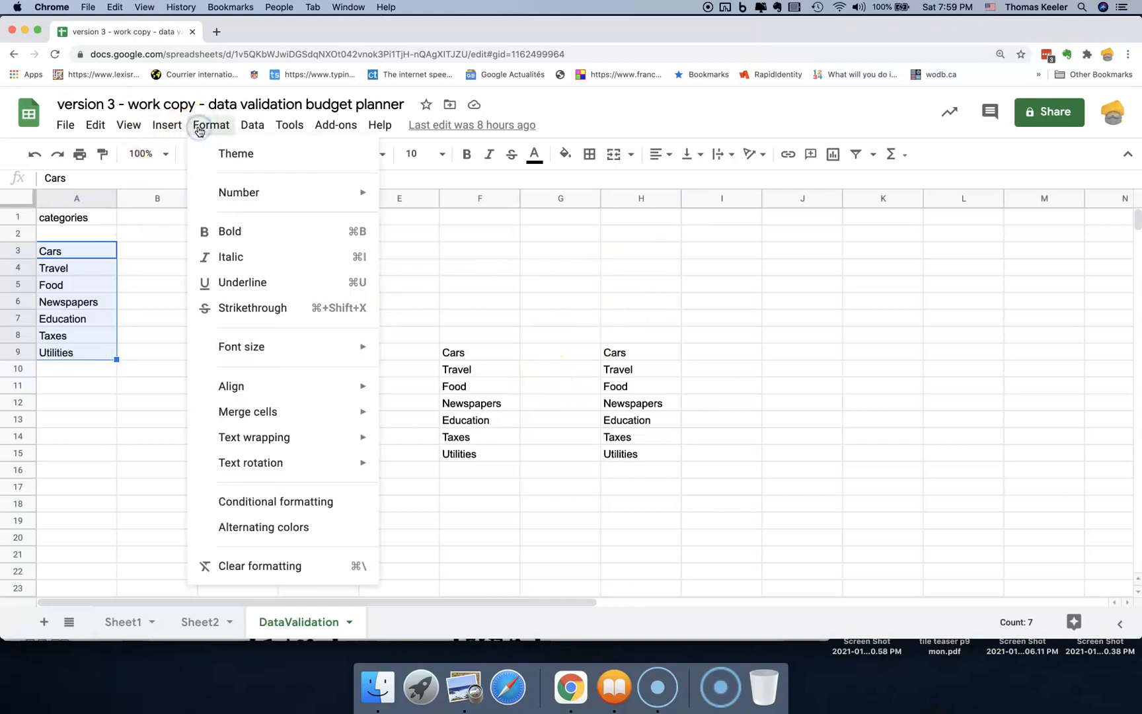
mouse_move(251, 123)
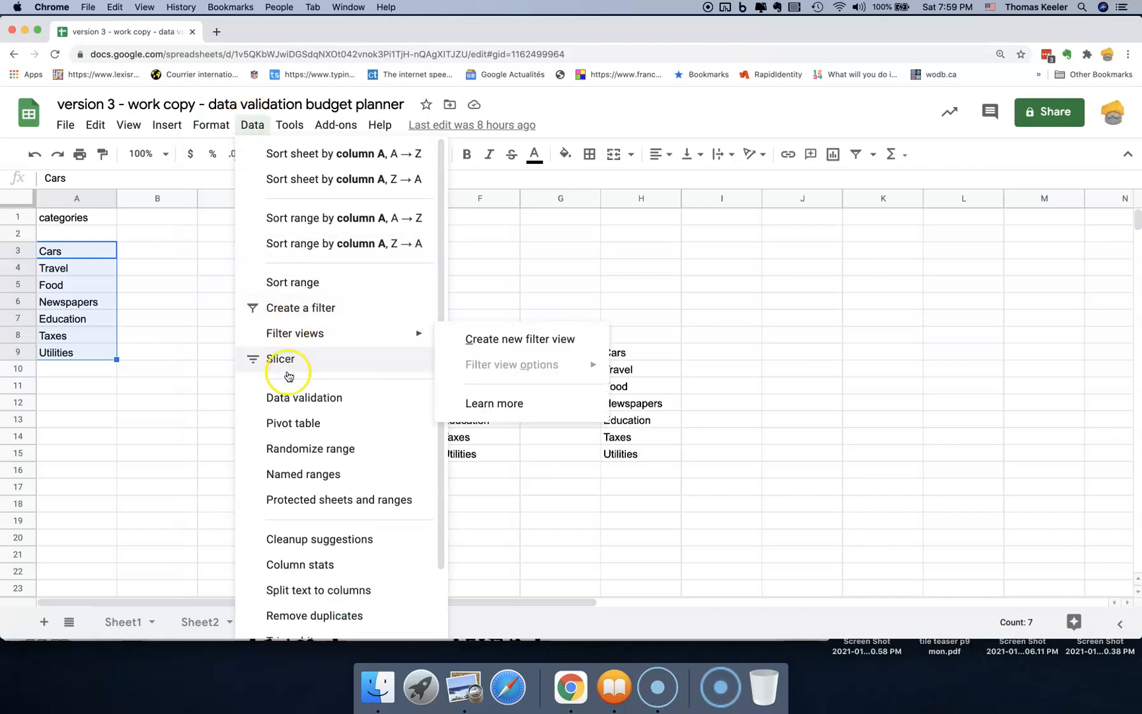
left_click(276, 479)
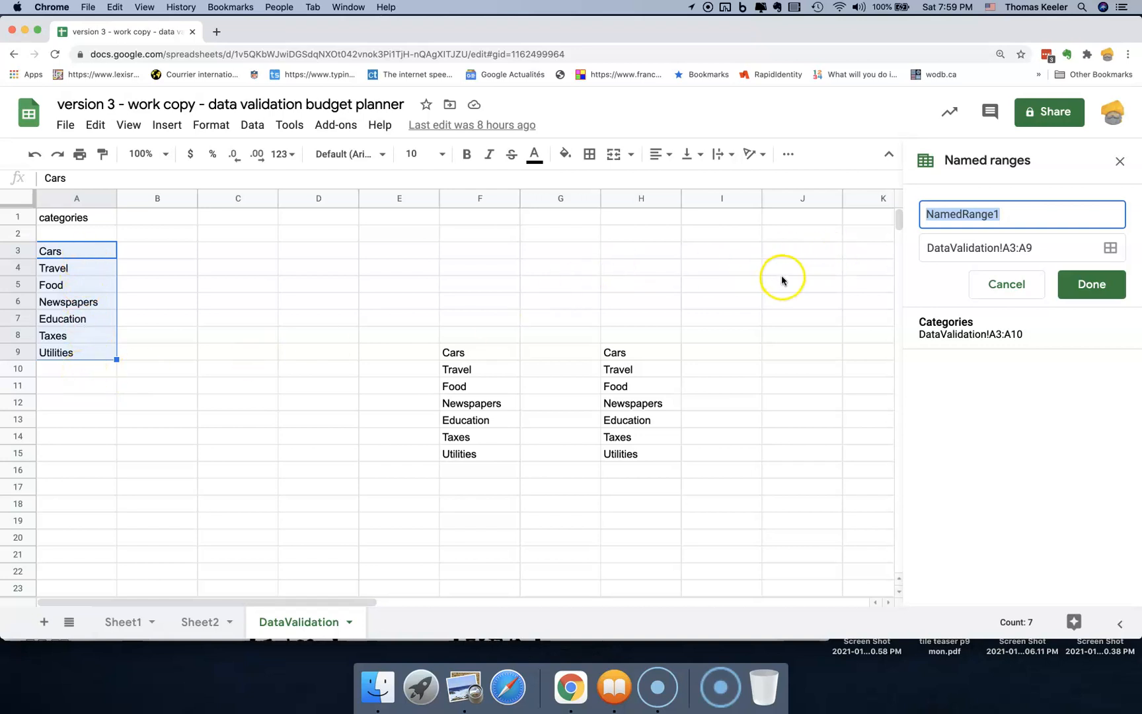
mouse_move(934, 334)
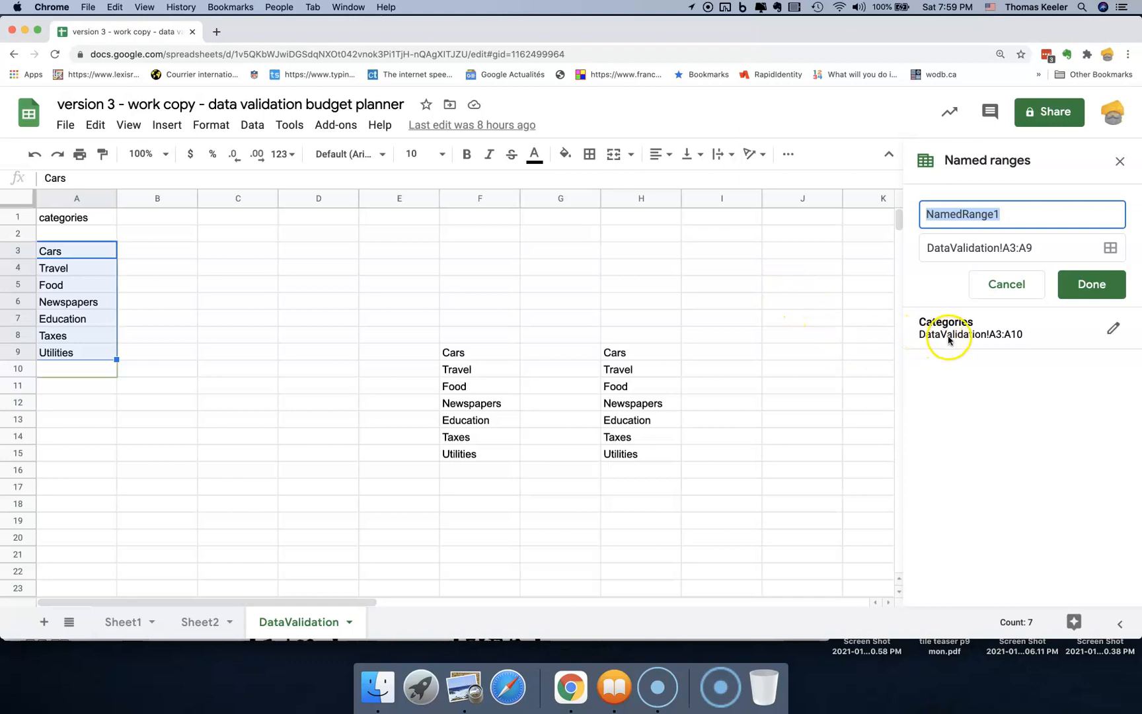
left_click(947, 337)
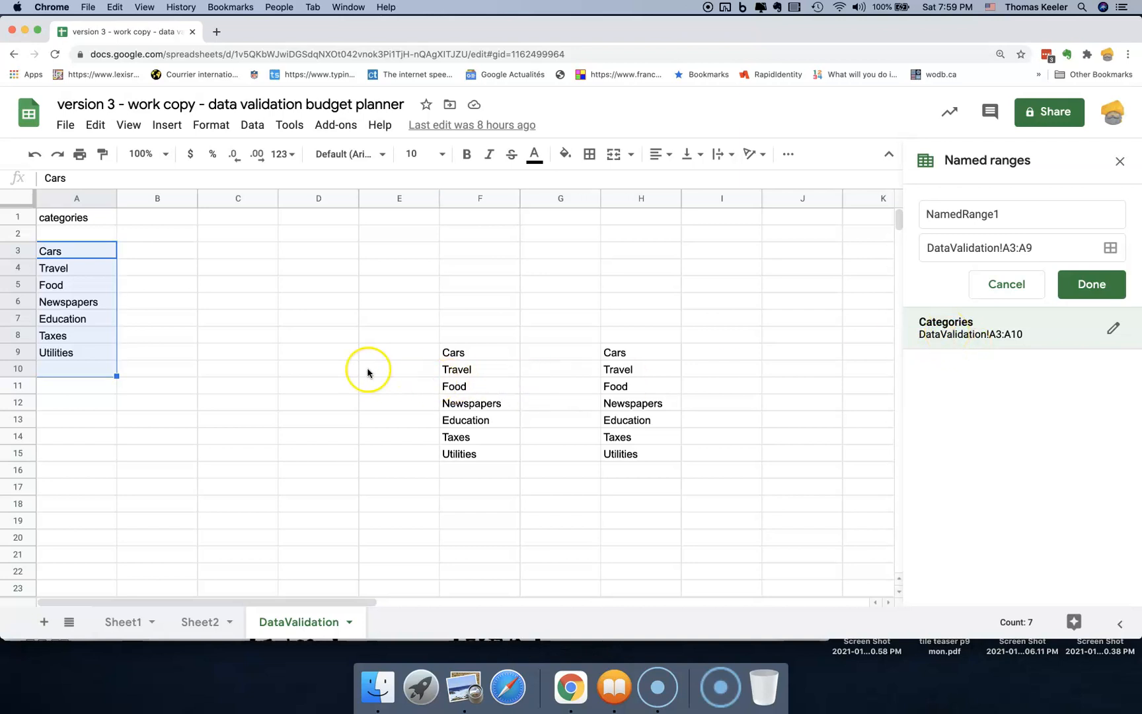
- Enter the array formula ={Categories} in cell D9 of the DataValidation sheet
left_click(302, 356)
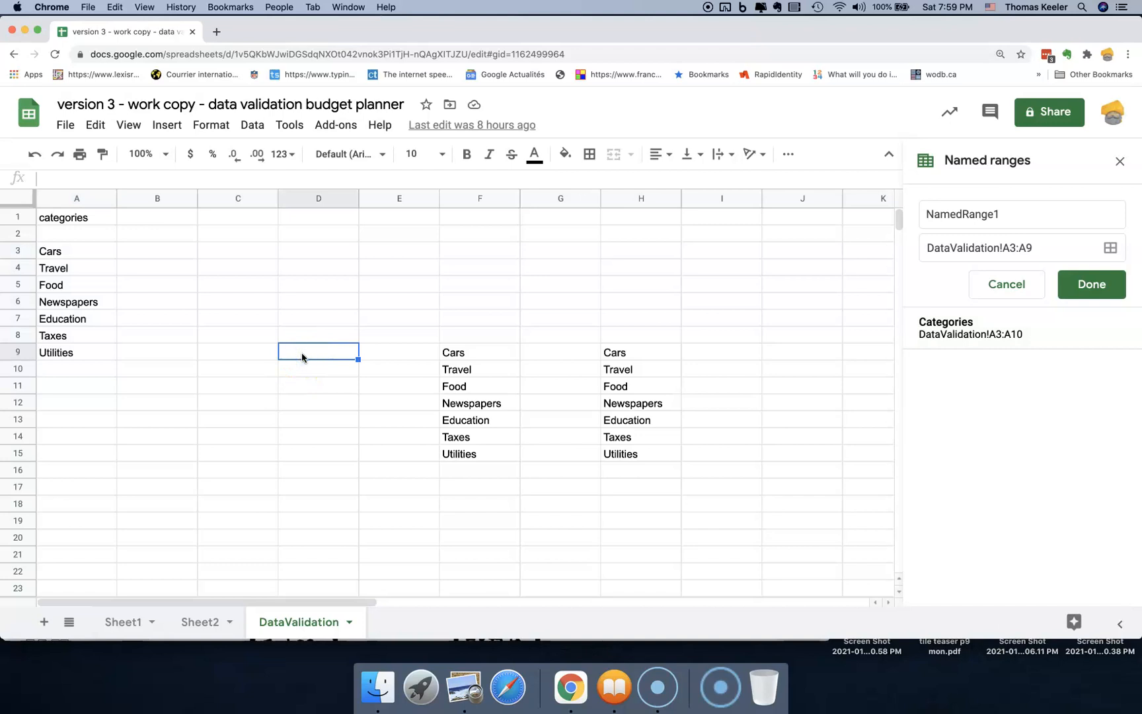
type("=")
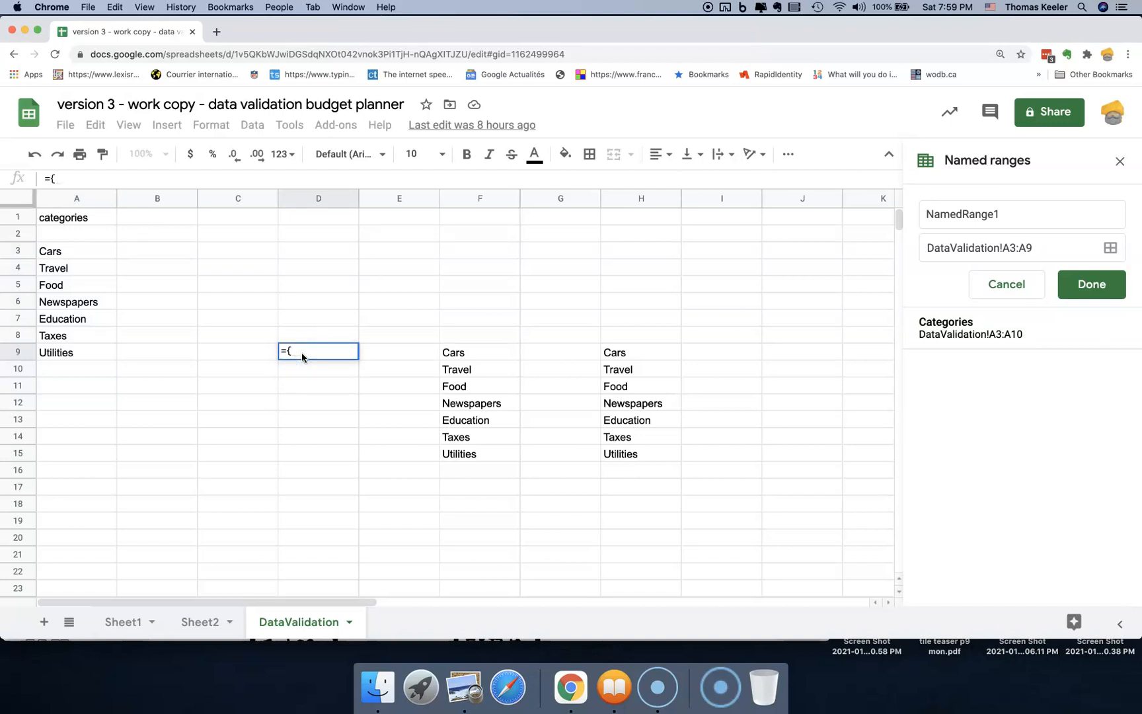
type("{Cat")
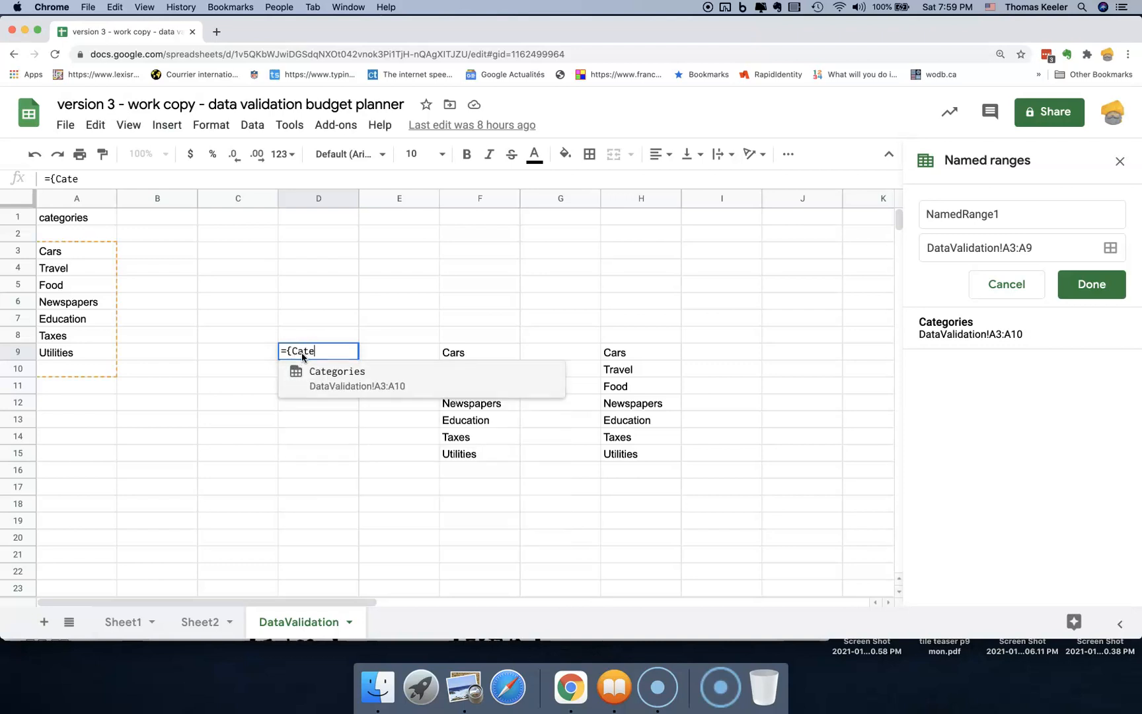
type("e")
left_click(362, 379)
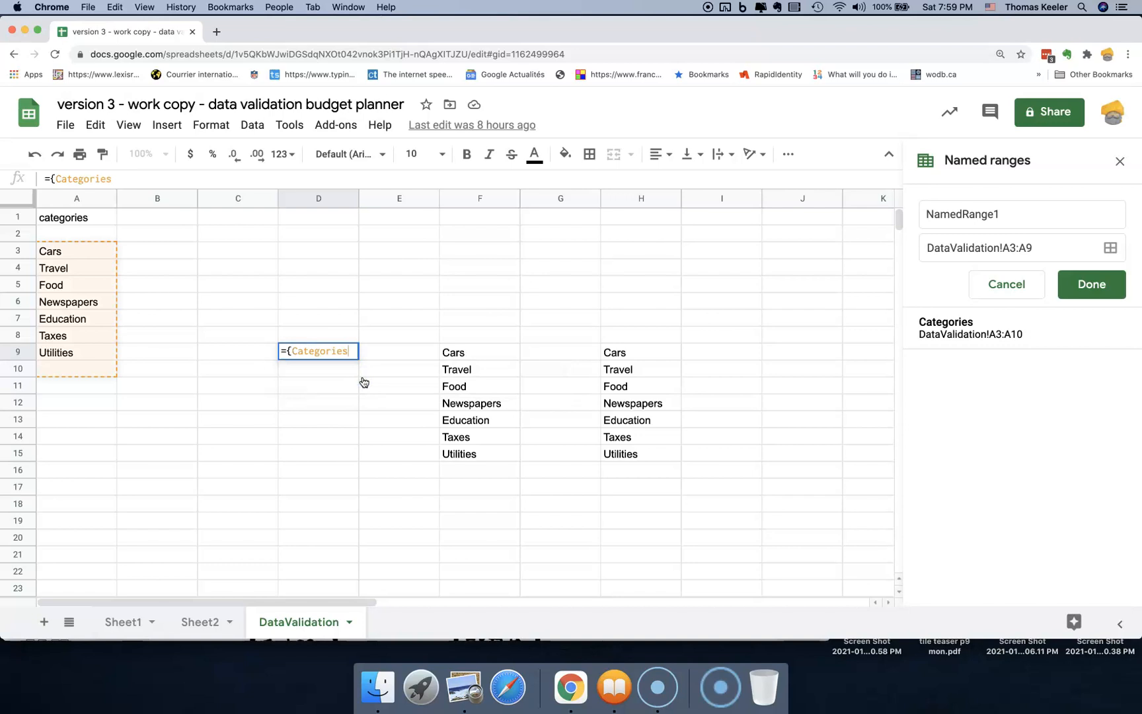
type("}")
key("Return")
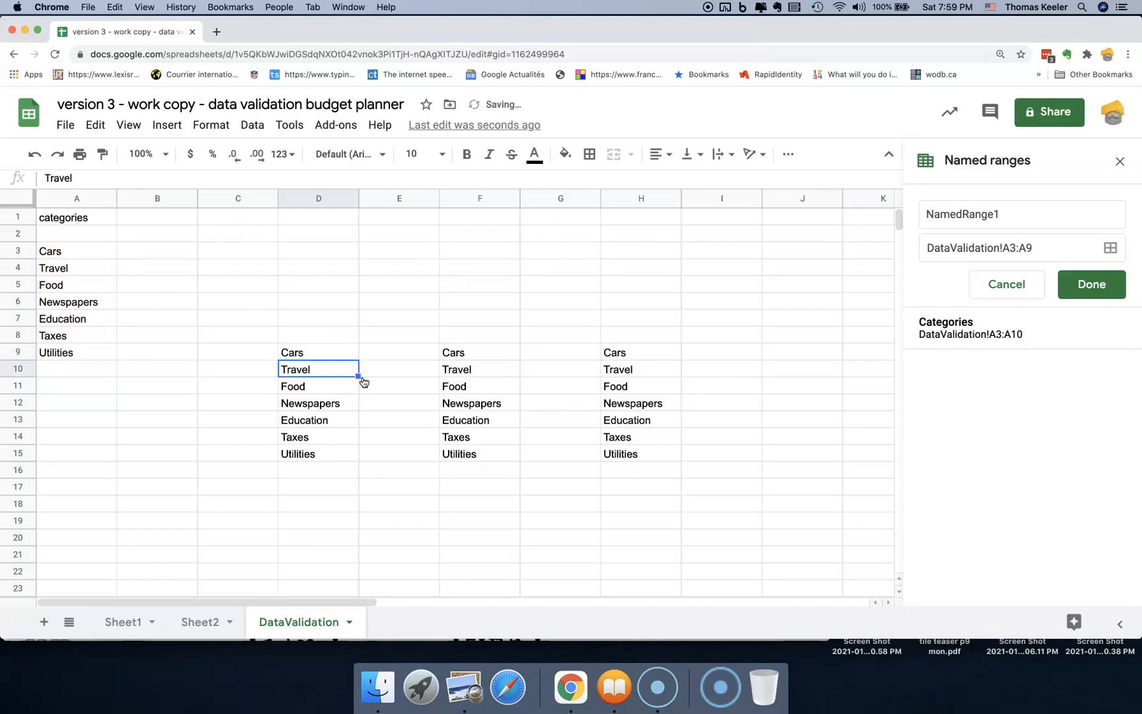
- Compare the formula in D9 with the source list A3:A9, and examine the formulas in F3 and F13 on Sheet1
left_click(335, 356)
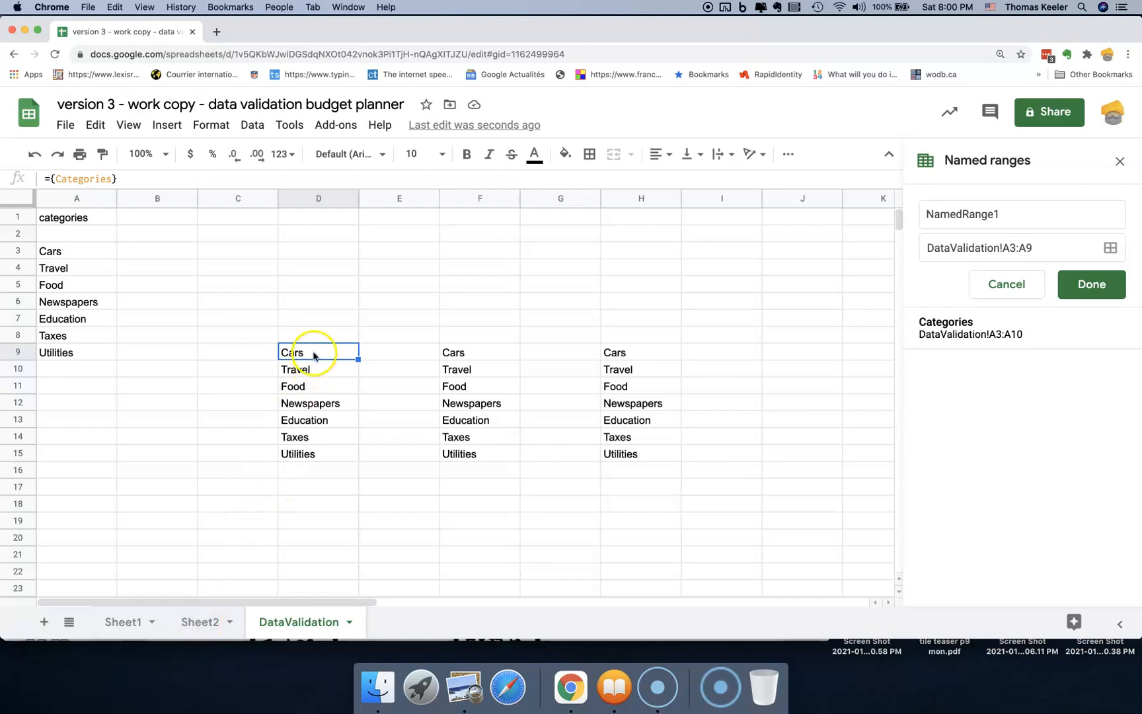
left_click(99, 251)
left_click_drag(99, 251, 95, 351)
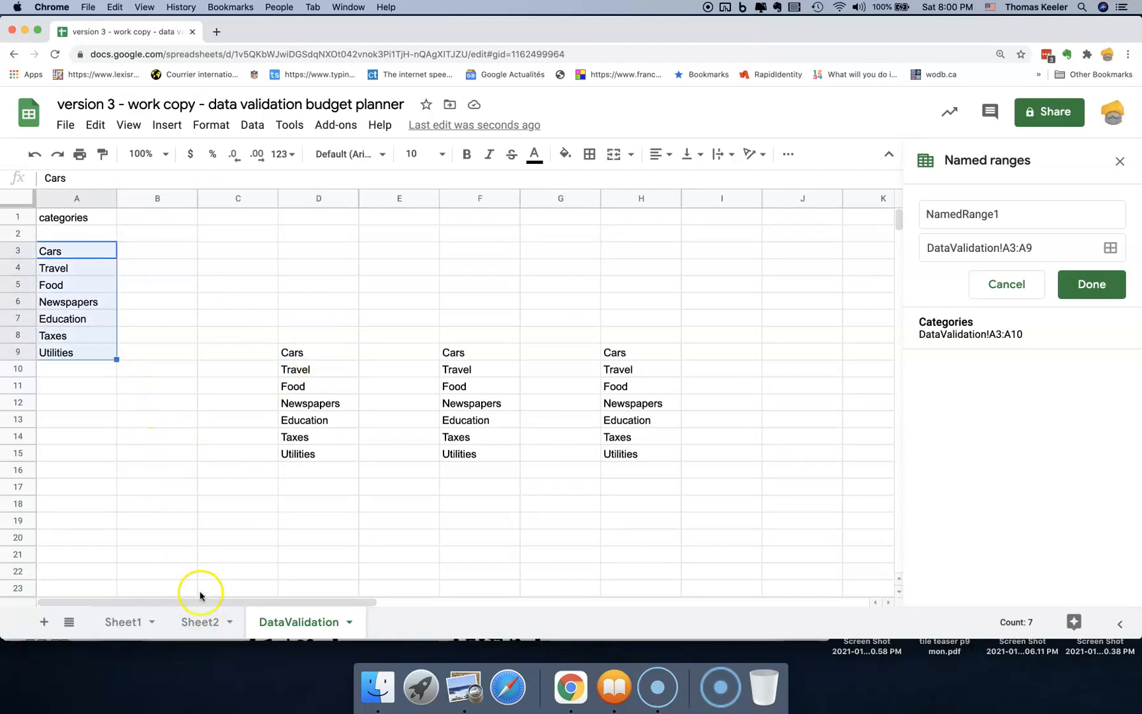
left_click(131, 625)
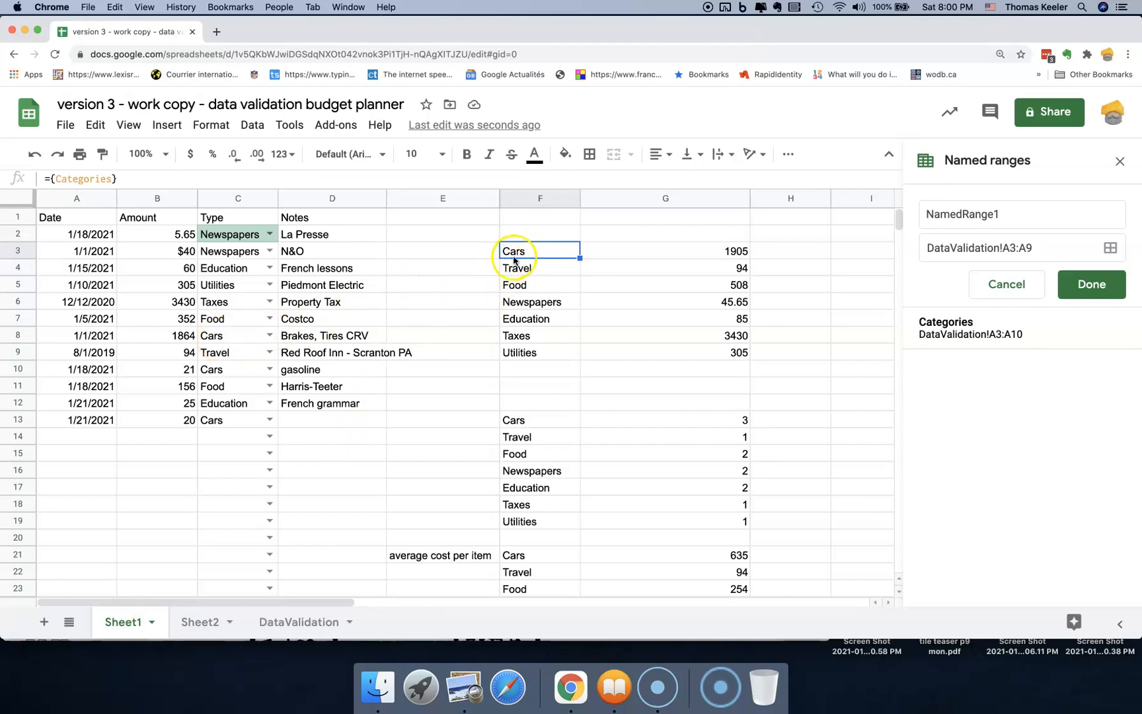
left_click(551, 251)
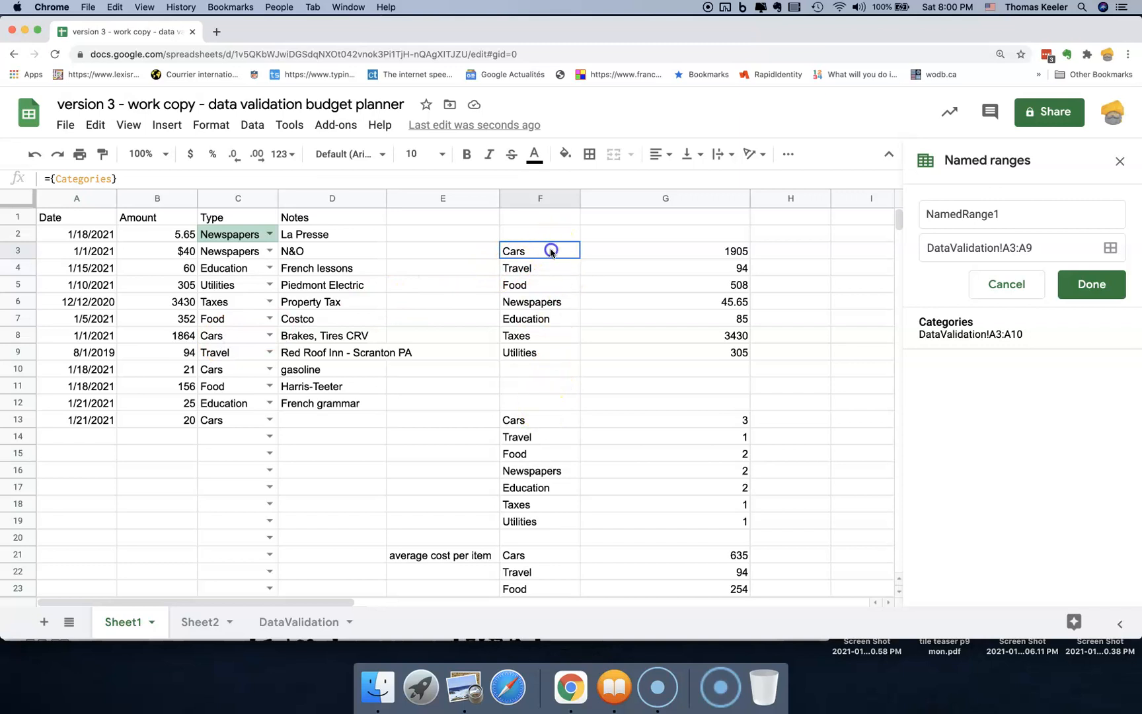
left_click(520, 424)
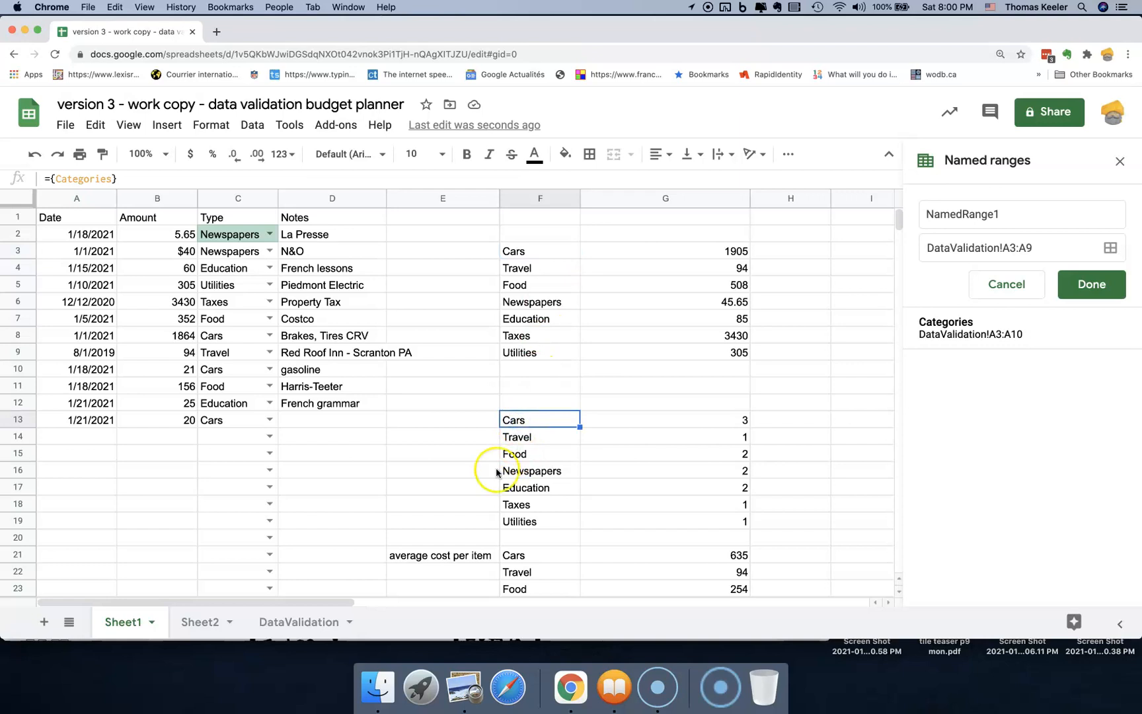
- Rename the Cars category in cell A3 of the DataValidation sheet to Automobiles
left_click(299, 623)
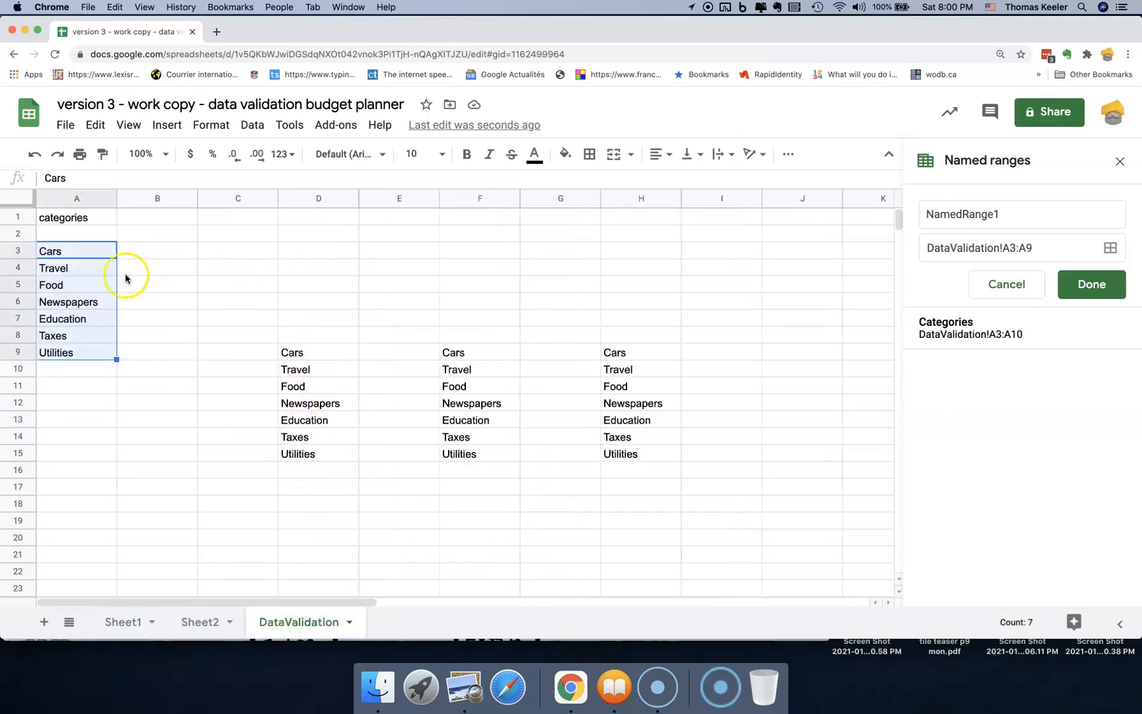
left_click(79, 252)
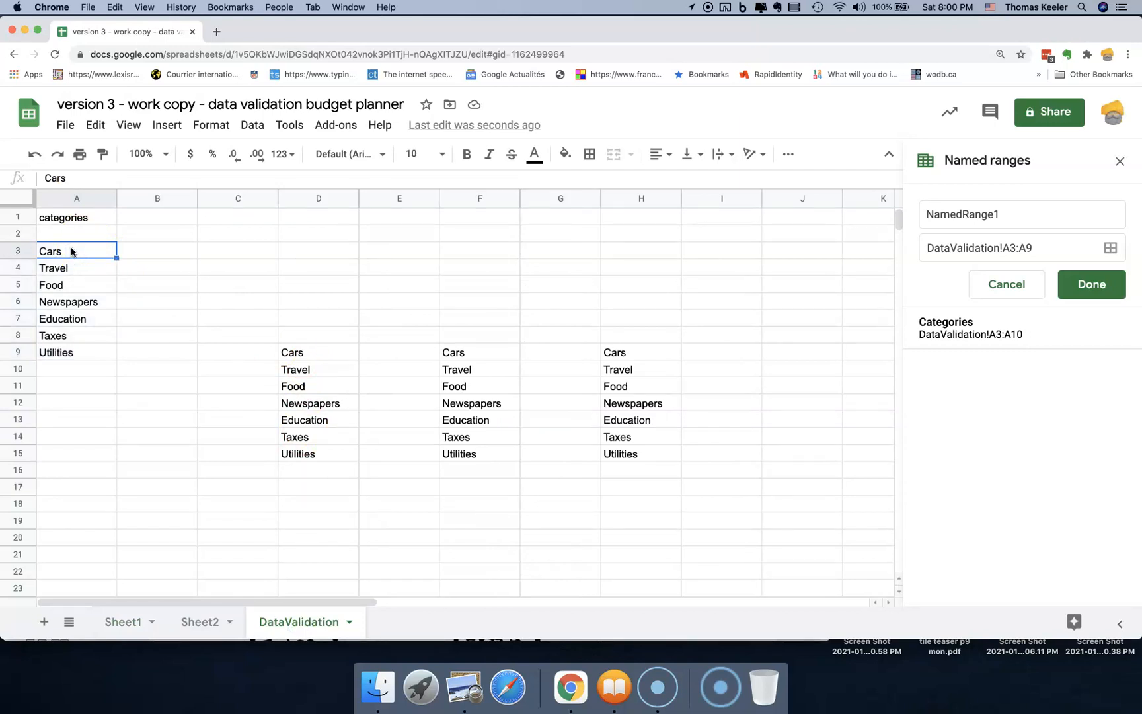
type("Automobiles")
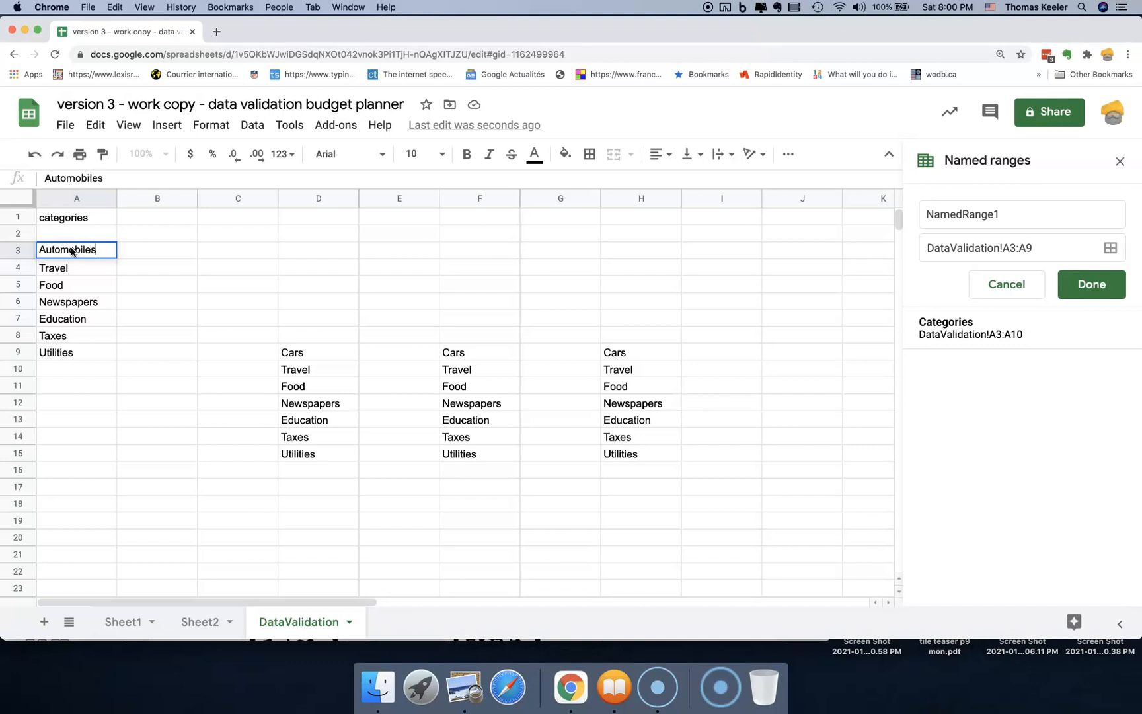
key("Return")
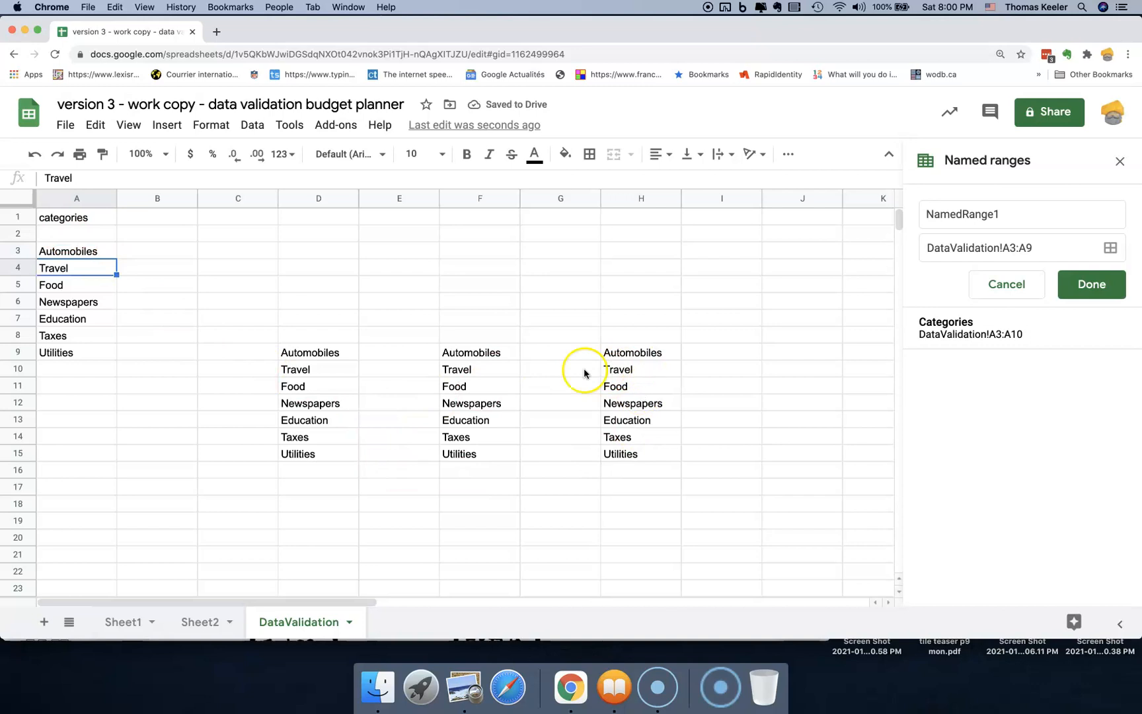
- Set the expense type in C8, C10 and C13 on Sheet1 to Automobiles
left_click(132, 624)
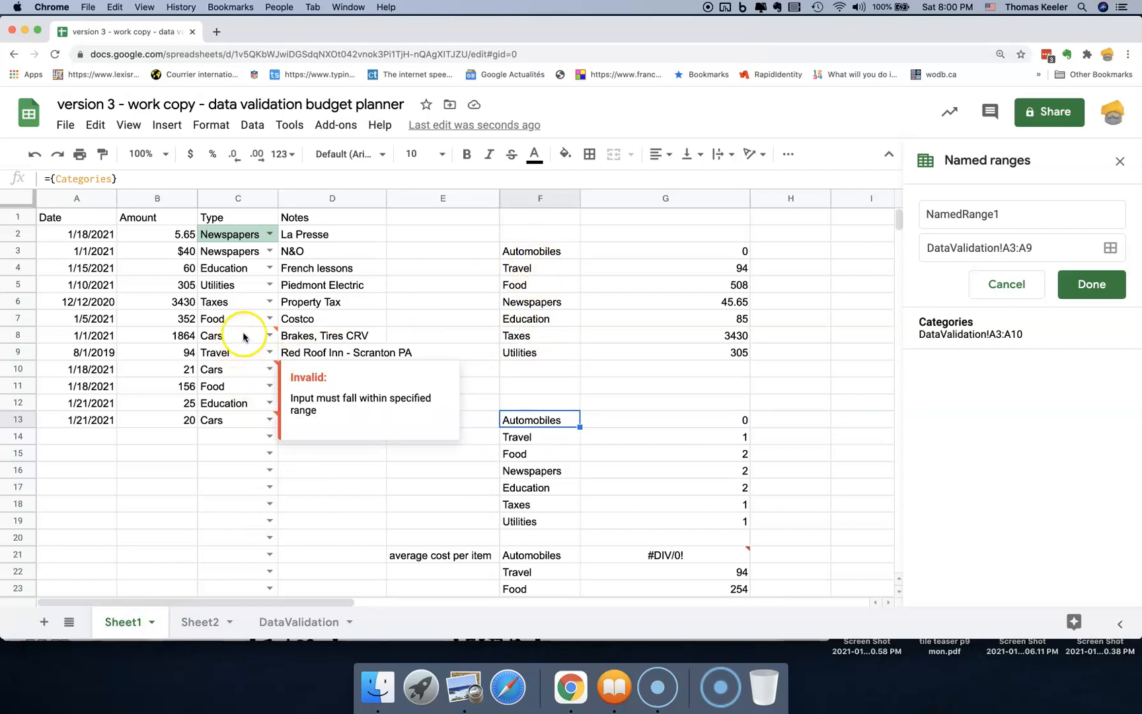
left_click(268, 335)
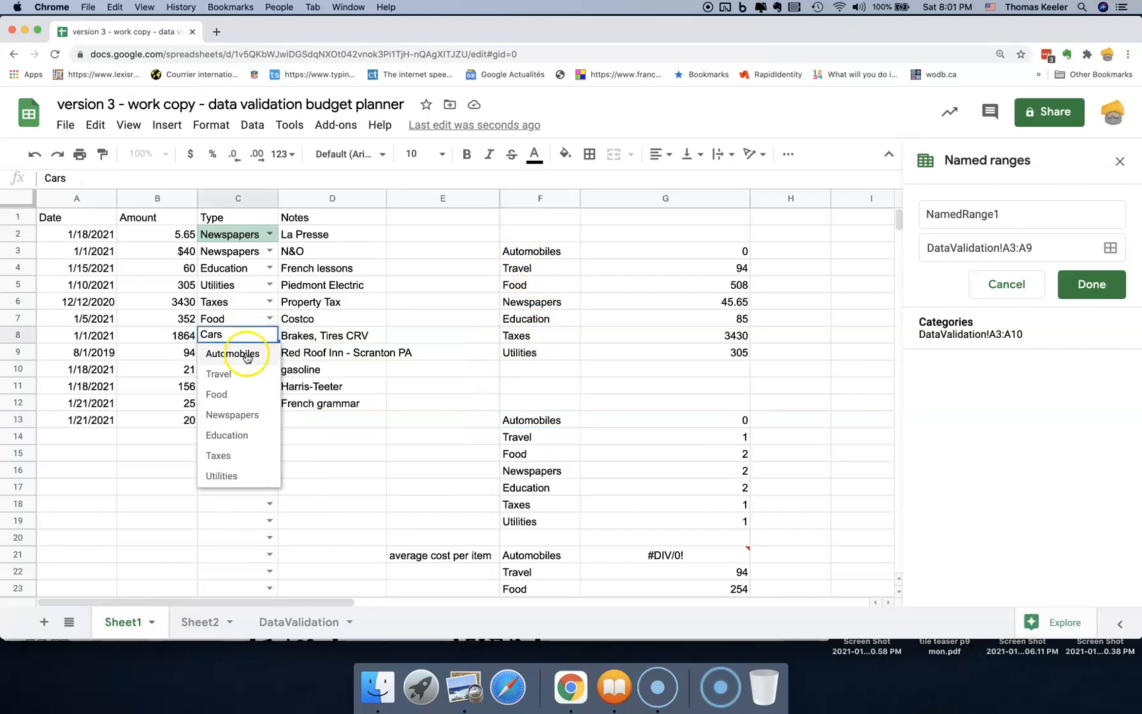
left_click(246, 357)
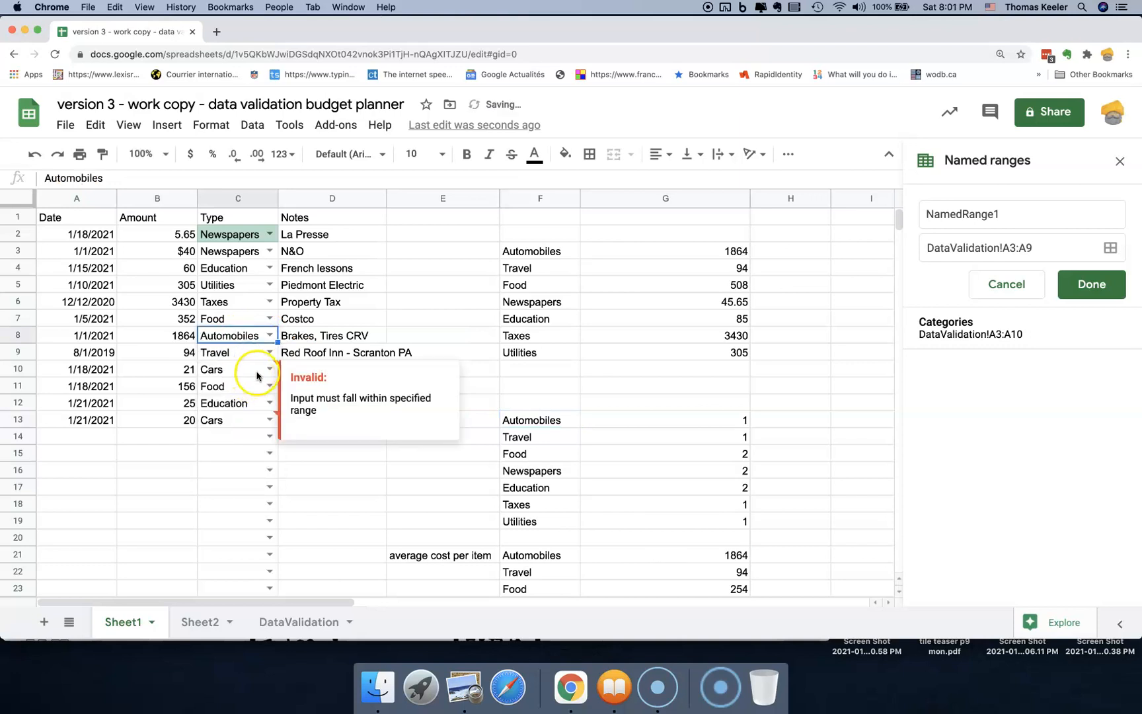
left_click(269, 370)
left_click(233, 388)
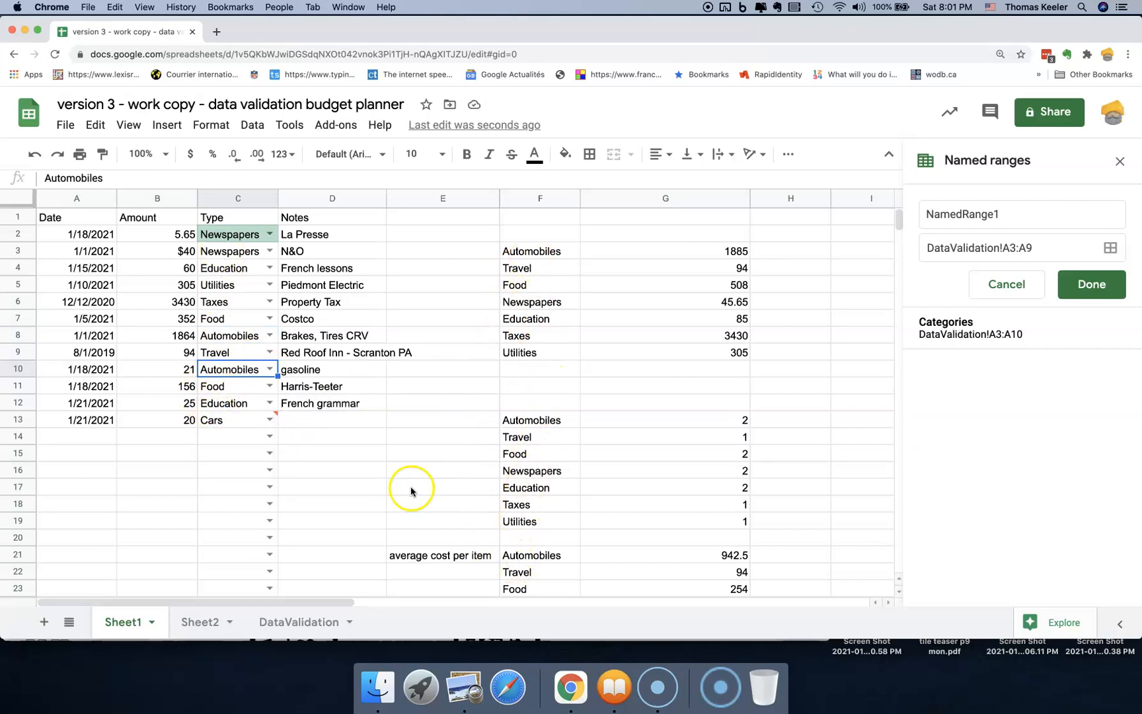
left_click(271, 421)
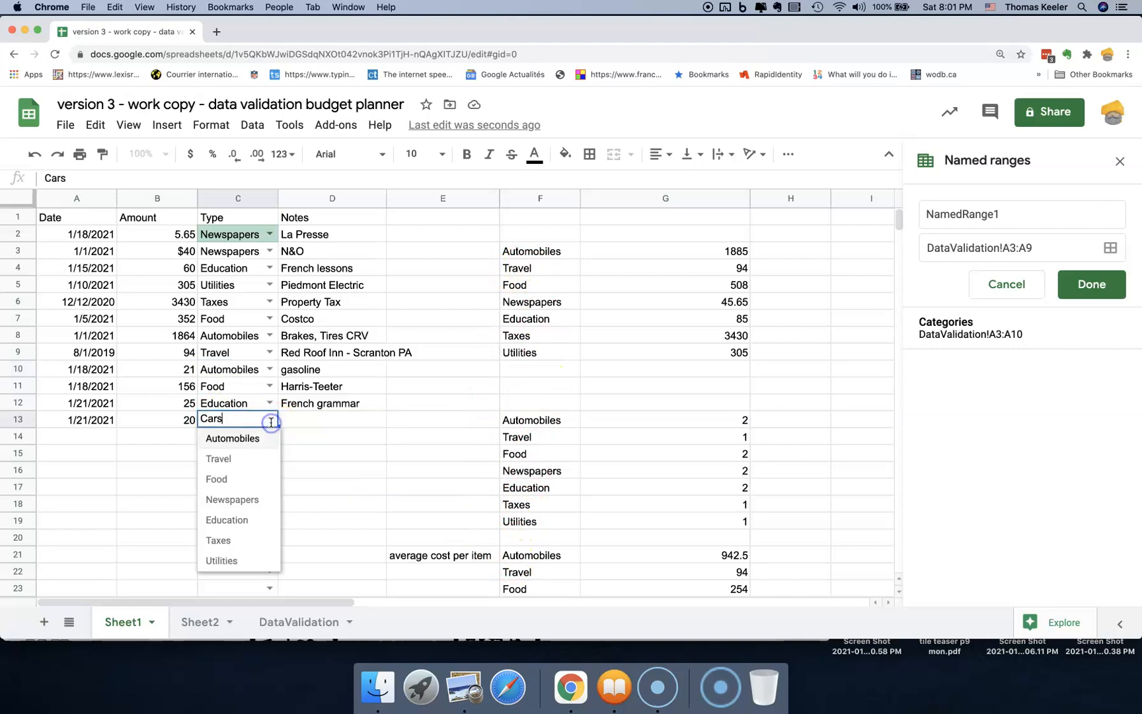
left_click(248, 440)
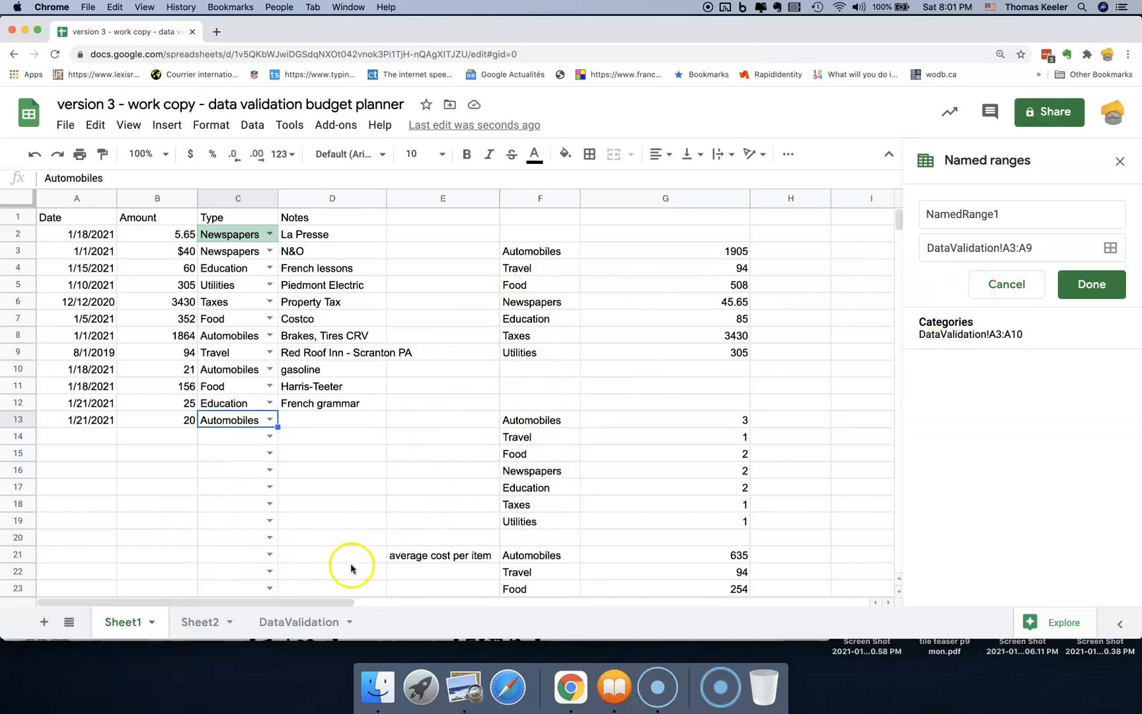
- Select F3:F29 on Sheet1, covering all three category lists in column F
left_click(540, 256)
left_click_drag(530, 358, 516, 256)
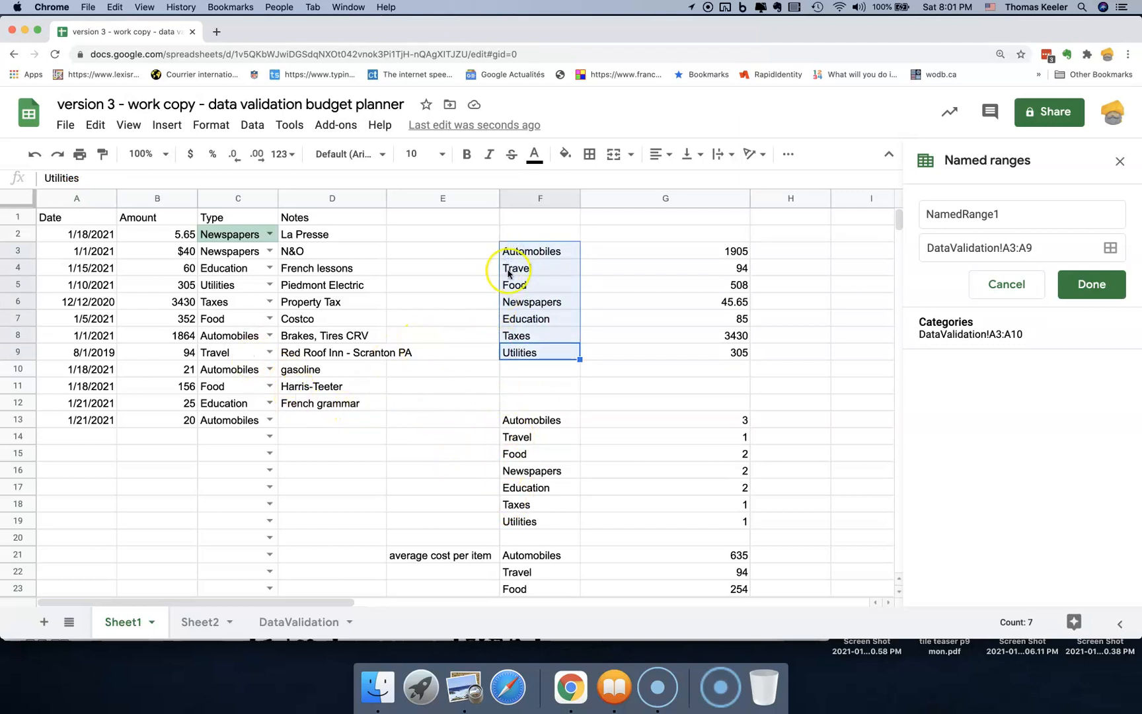
left_click(530, 253)
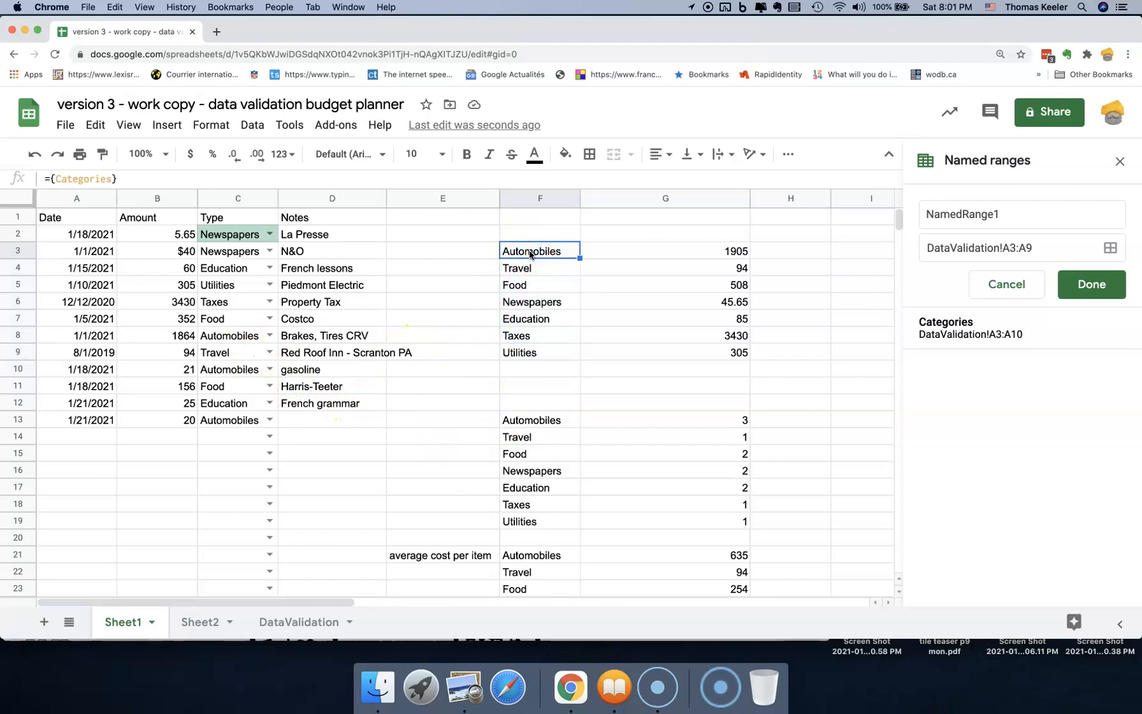
key("shift+Down")
key("shift+Down")
key("shift+Down")
key("shift+Down")
key("shift+Down")
key("shift+Down")
key("shift+Down")
key("shift+Down")
key("shift+Down")
key("shift+Down")
key("shift+Down")
key("shift+Down")
key("shift+Down")
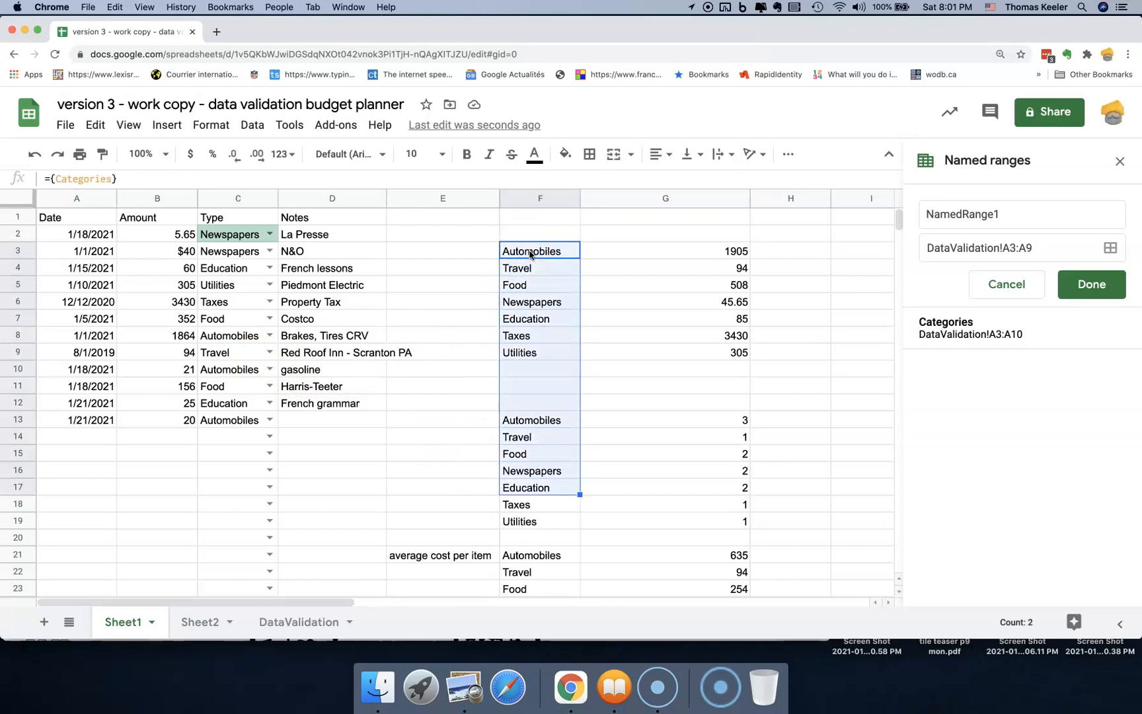
key("shift+Down")
key("shift+Down")
key("shift+Down")
key("shift+Down")
key("shift+Down")
key("shift+Down")
key("shift+Down")
key("shift+Down")
key("shift+Down")
key("shift+Down")
key("shift+Down")
key("shift+Down")
key("shift+Down")
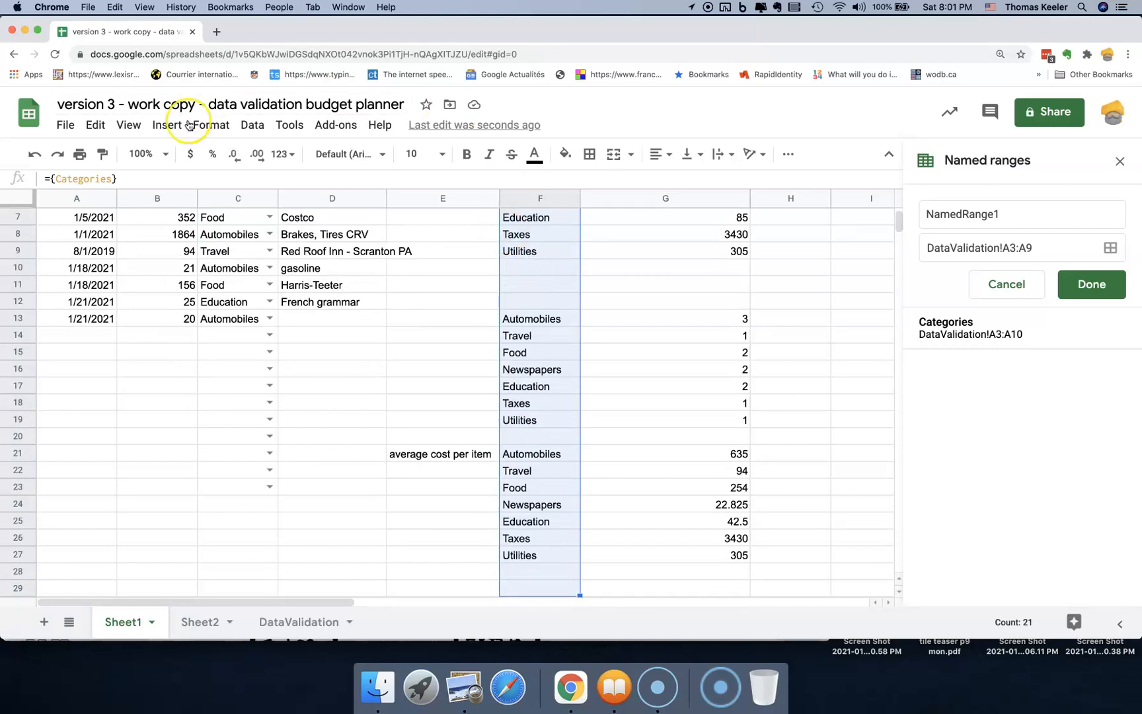
- Try to delete rows 3 to 29 of Sheet1, and undo the deletion
left_click(95, 125)
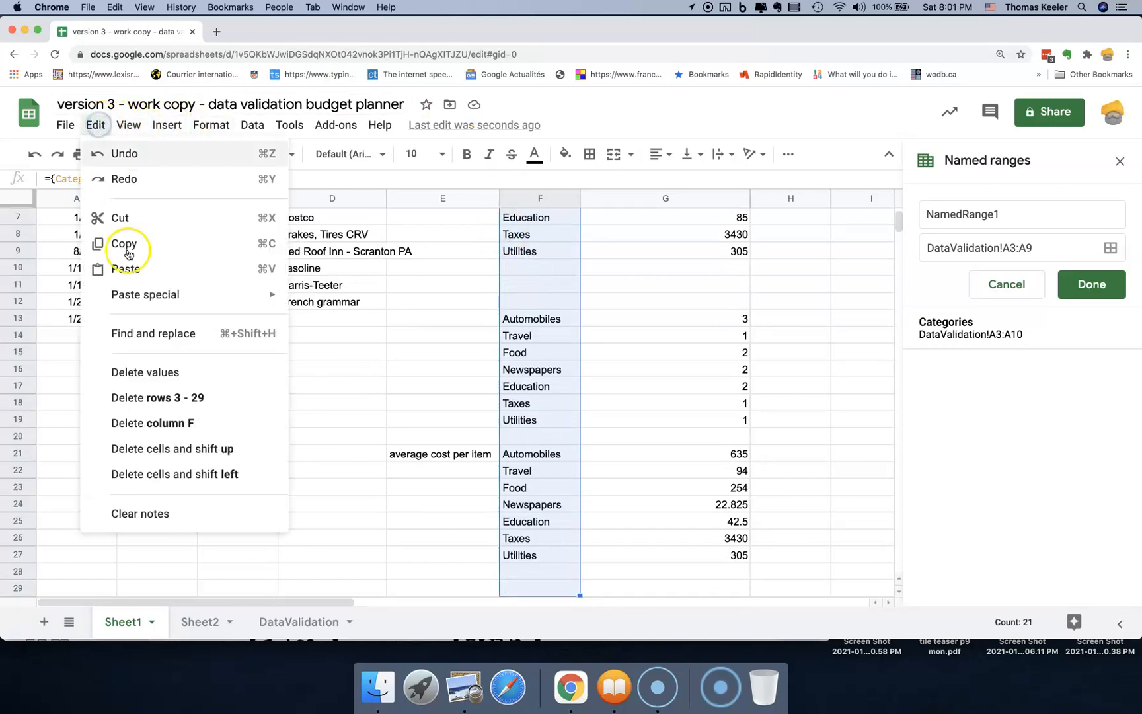
left_click(117, 400)
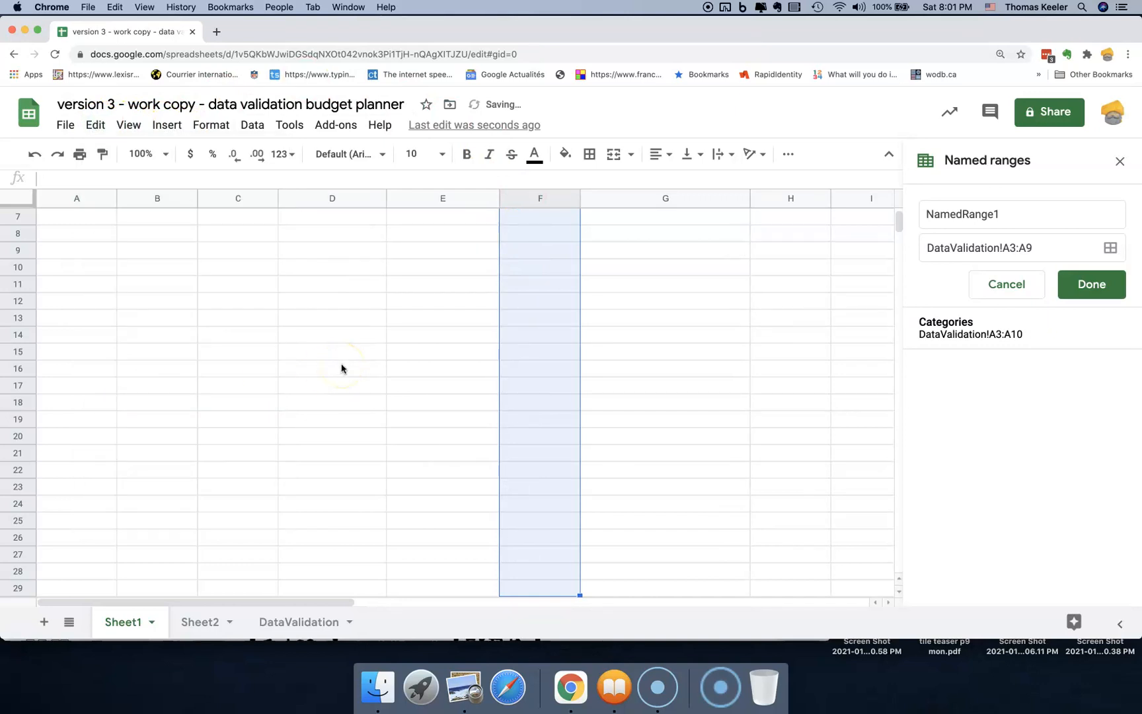
key("super+z")
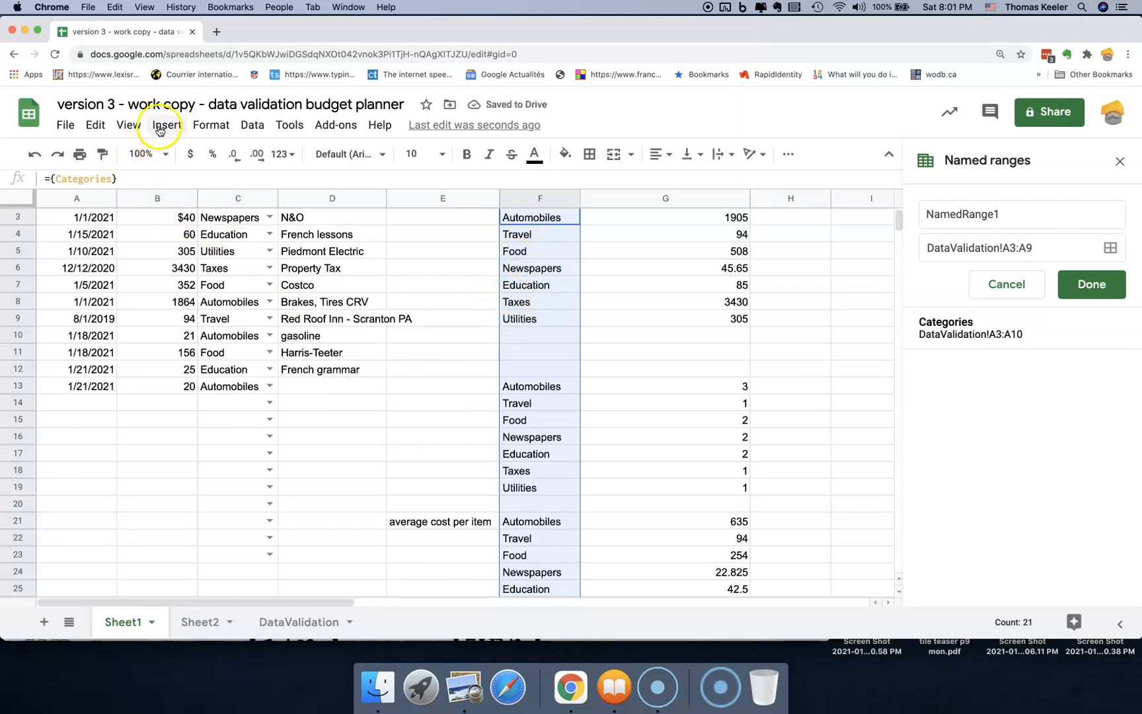
- Clear the values from the selected range F3:F29 on Sheet1, keeping its rows and column
left_click(99, 129)
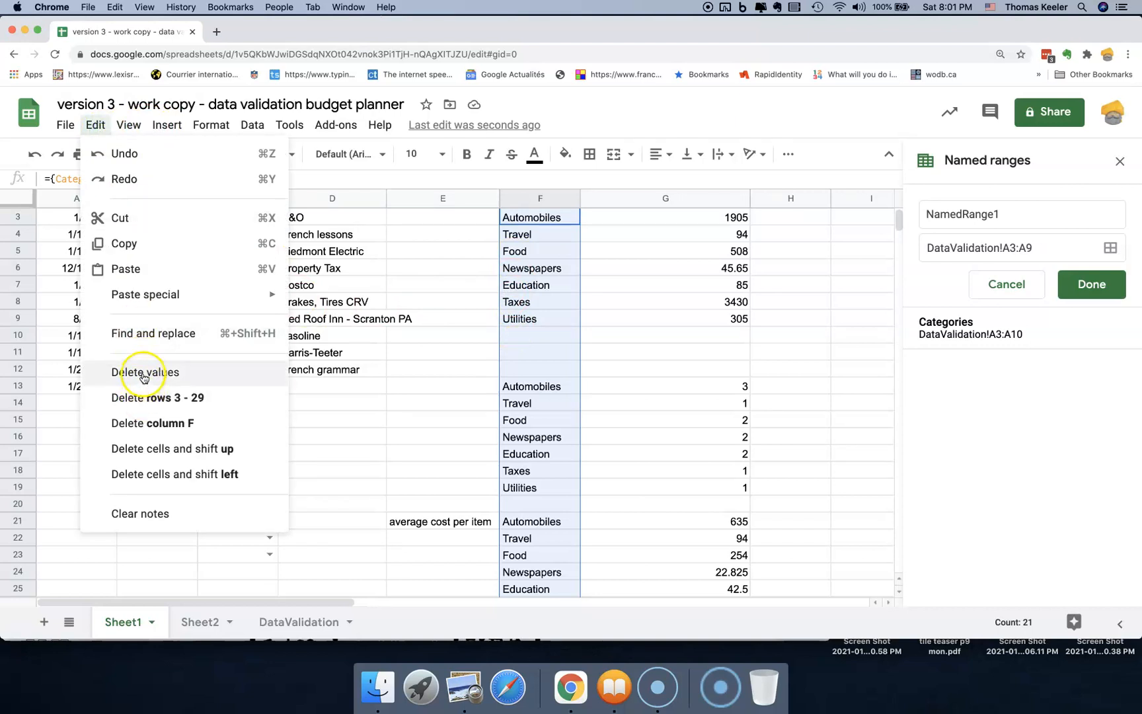
left_click(142, 371)
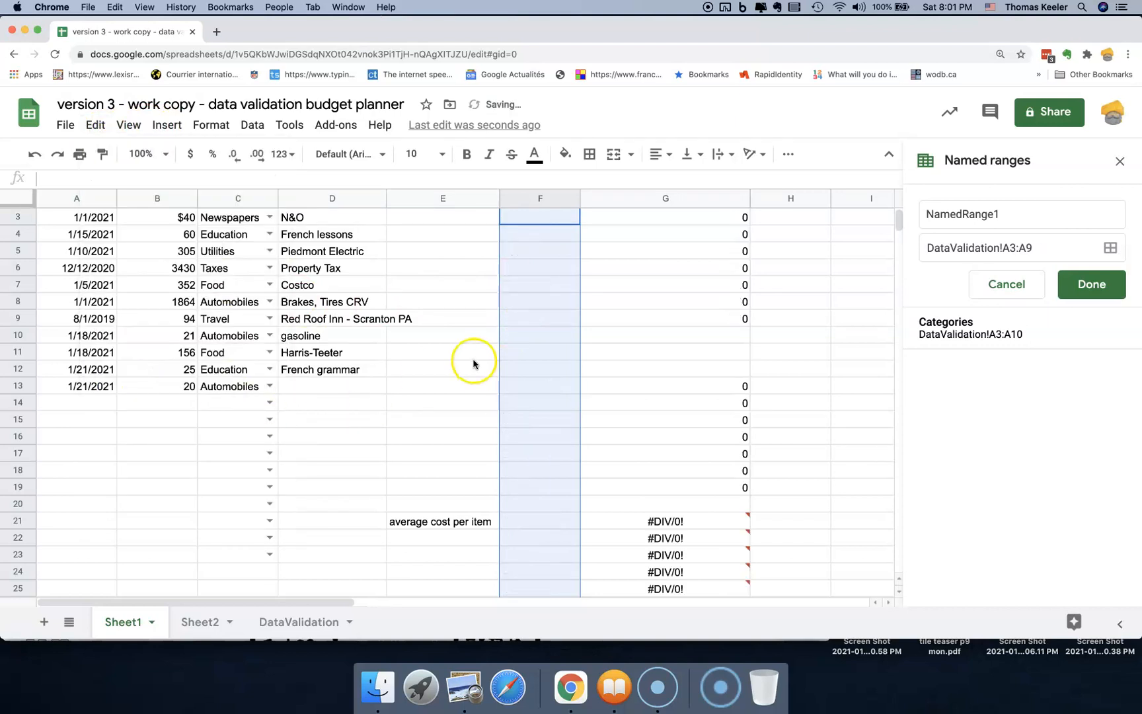
scroll(544, 316, "up", 2)
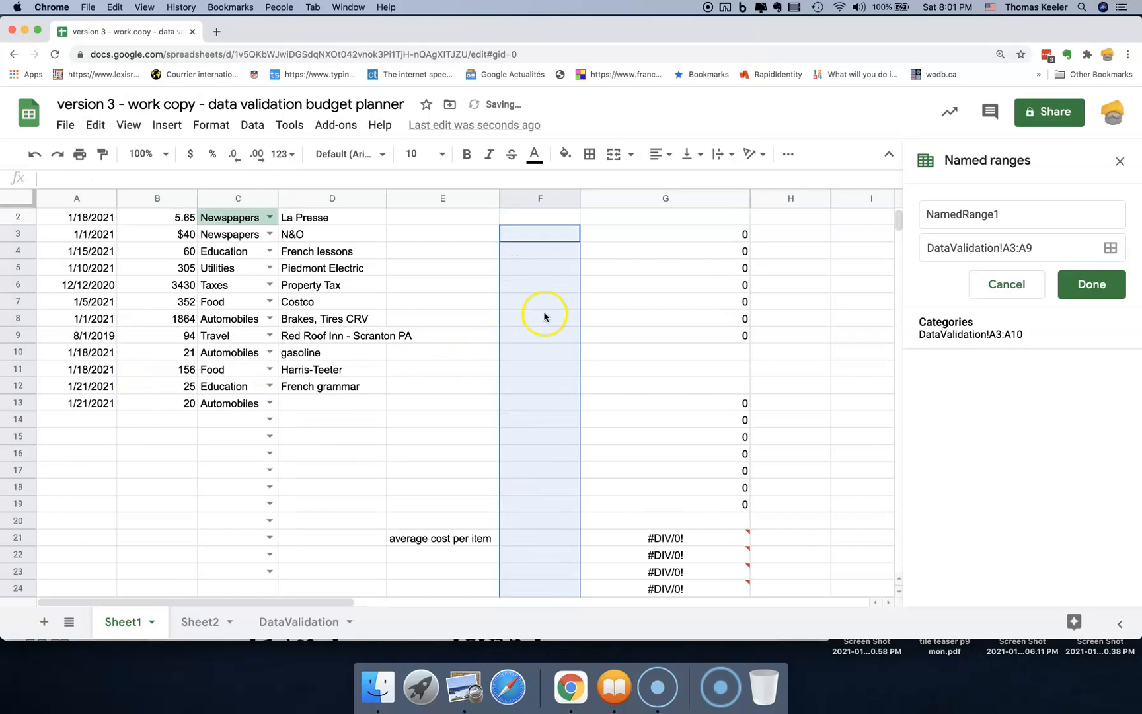
- Enter the array formula ={Categories} in F3 to list the named range's categories
left_click(532, 256)
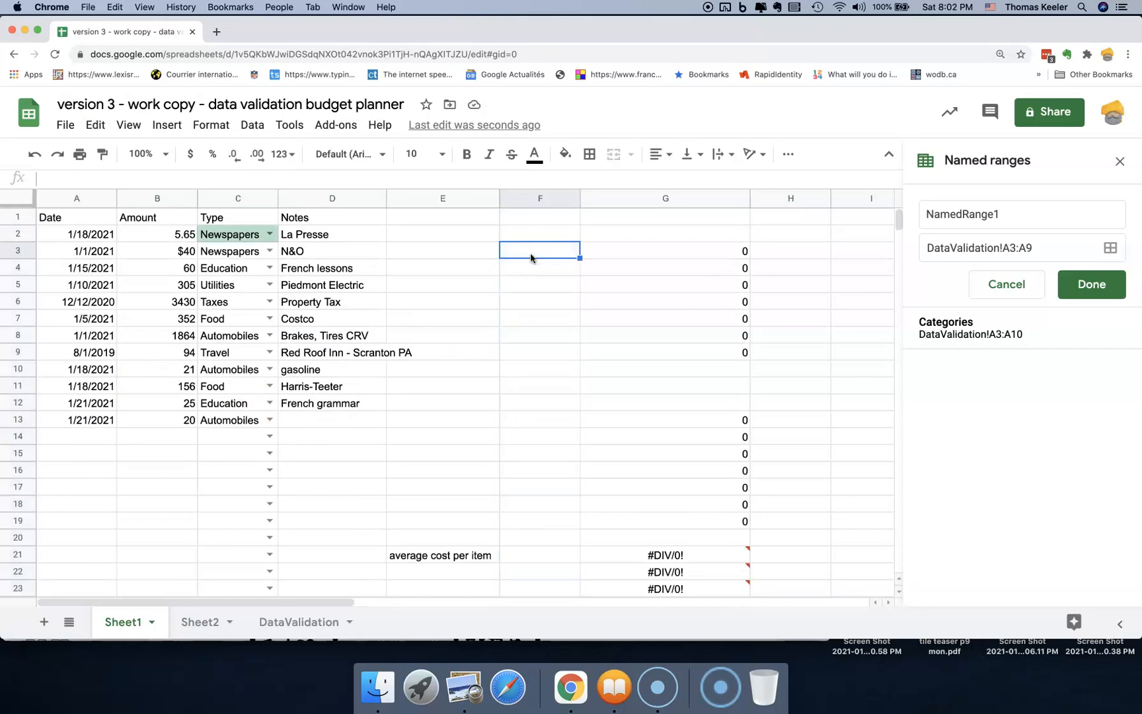
type("=")
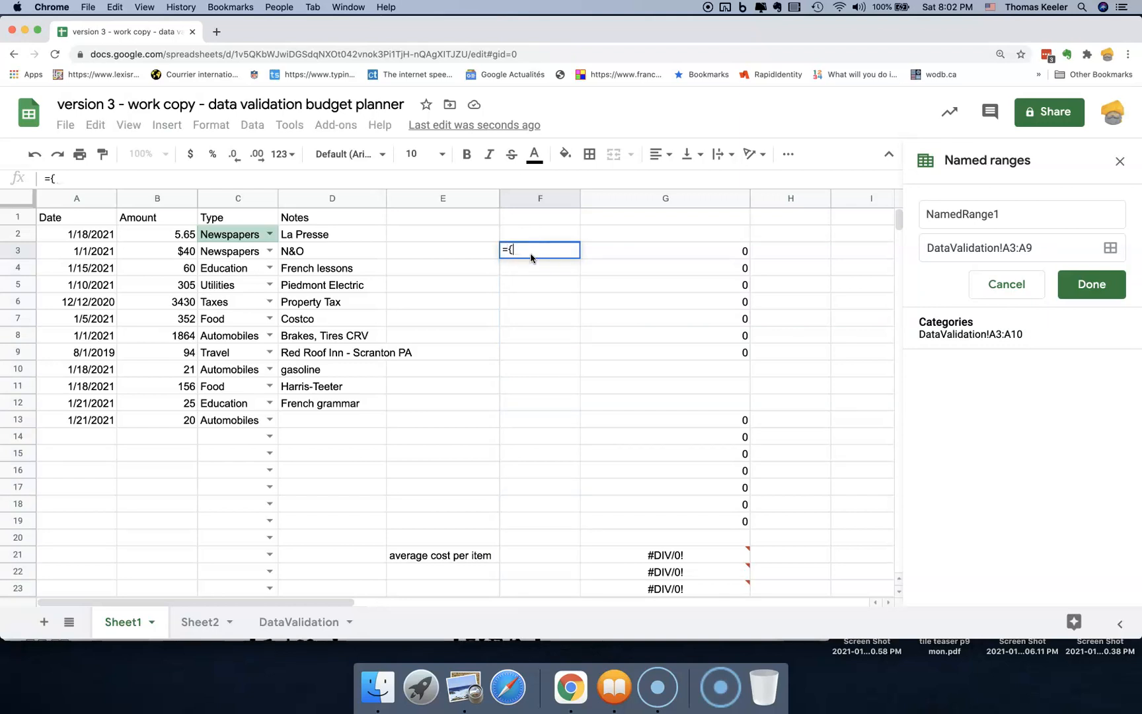
type("{Cate")
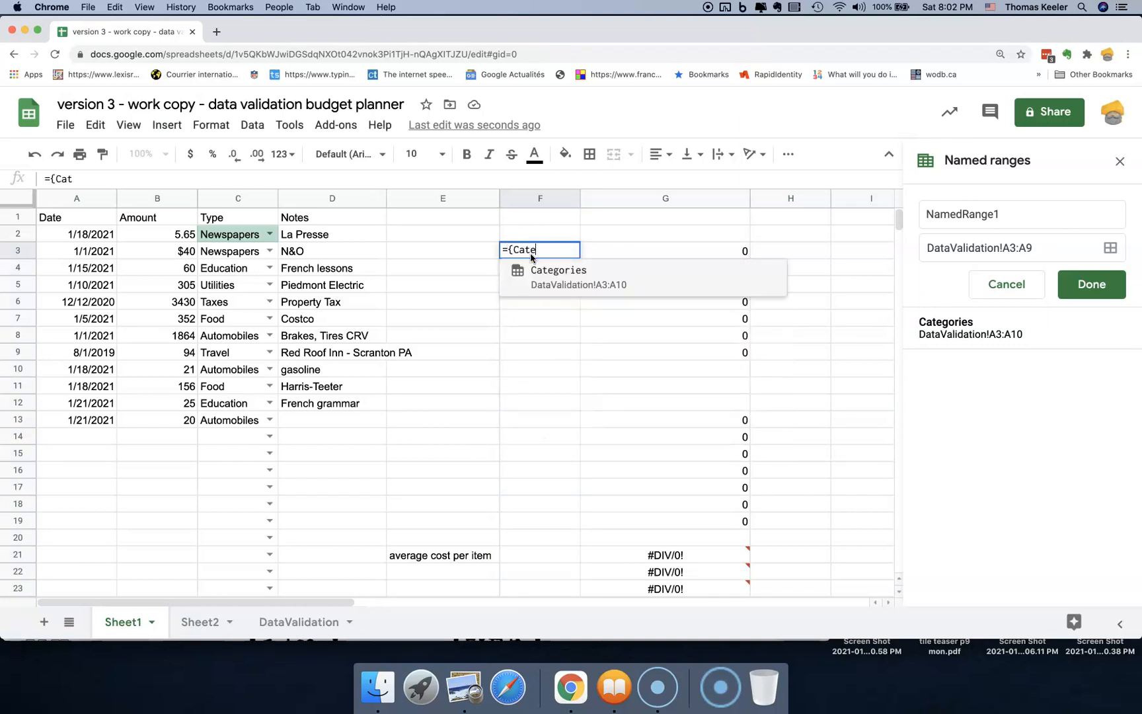
left_click(573, 284)
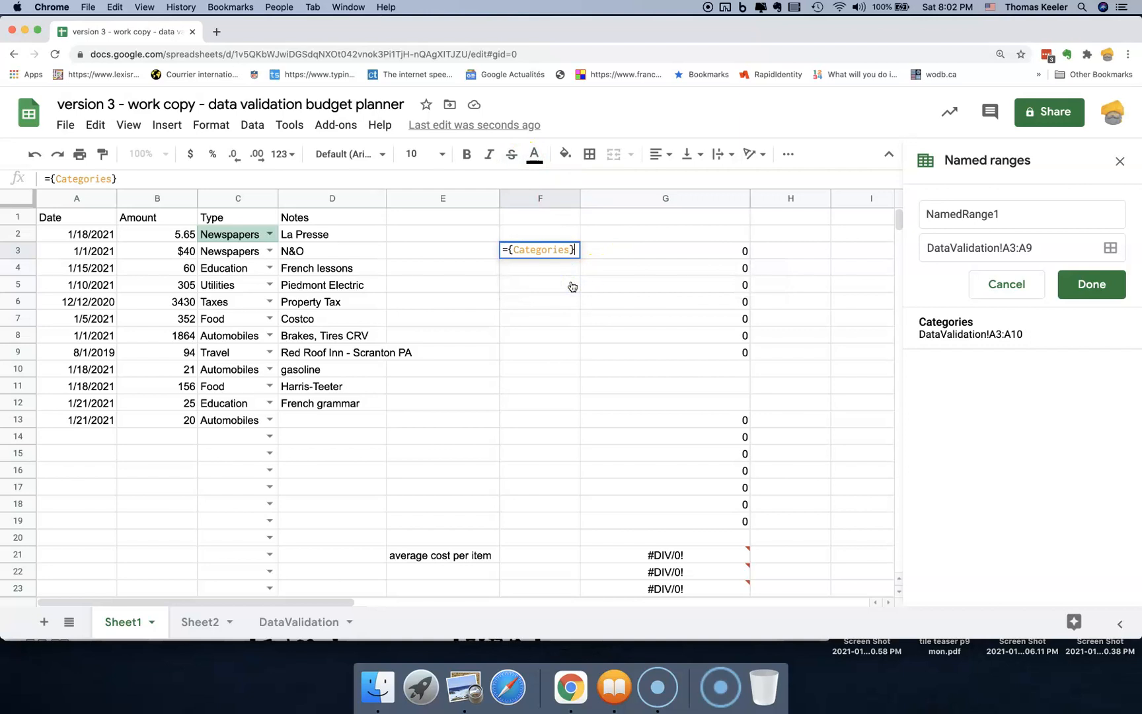
left_click(558, 272)
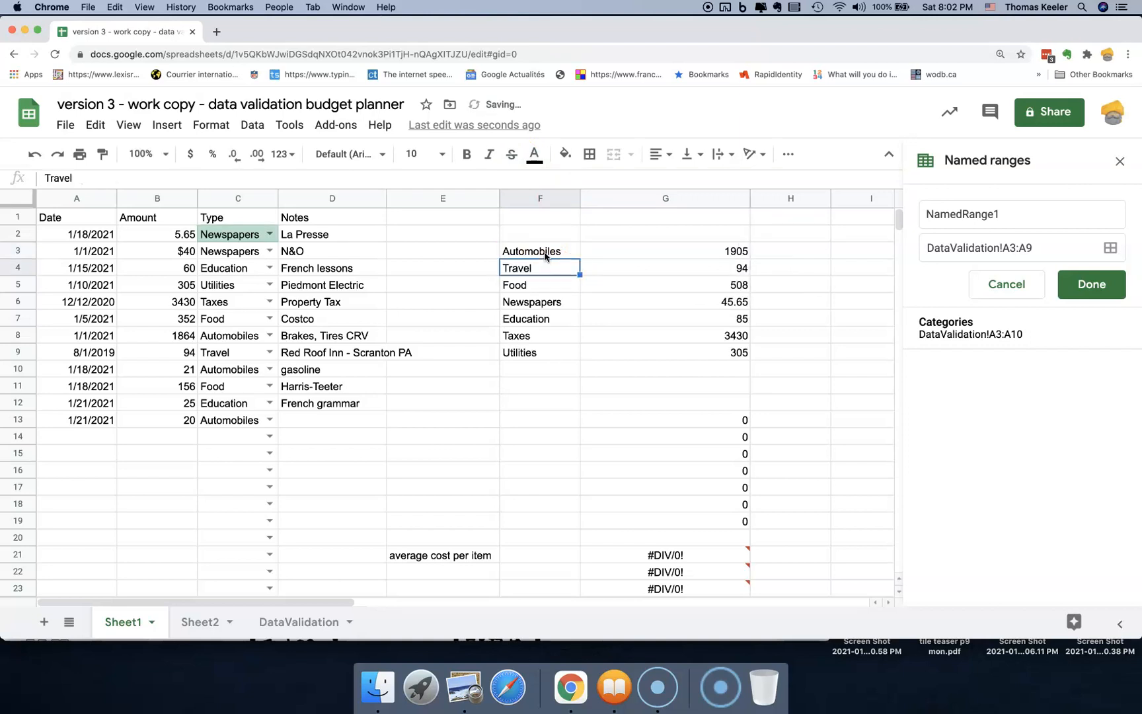
- Copy the ={Categories} formula from F3 into F13 and F21 to rebuild the other two category lists
left_click(543, 254)
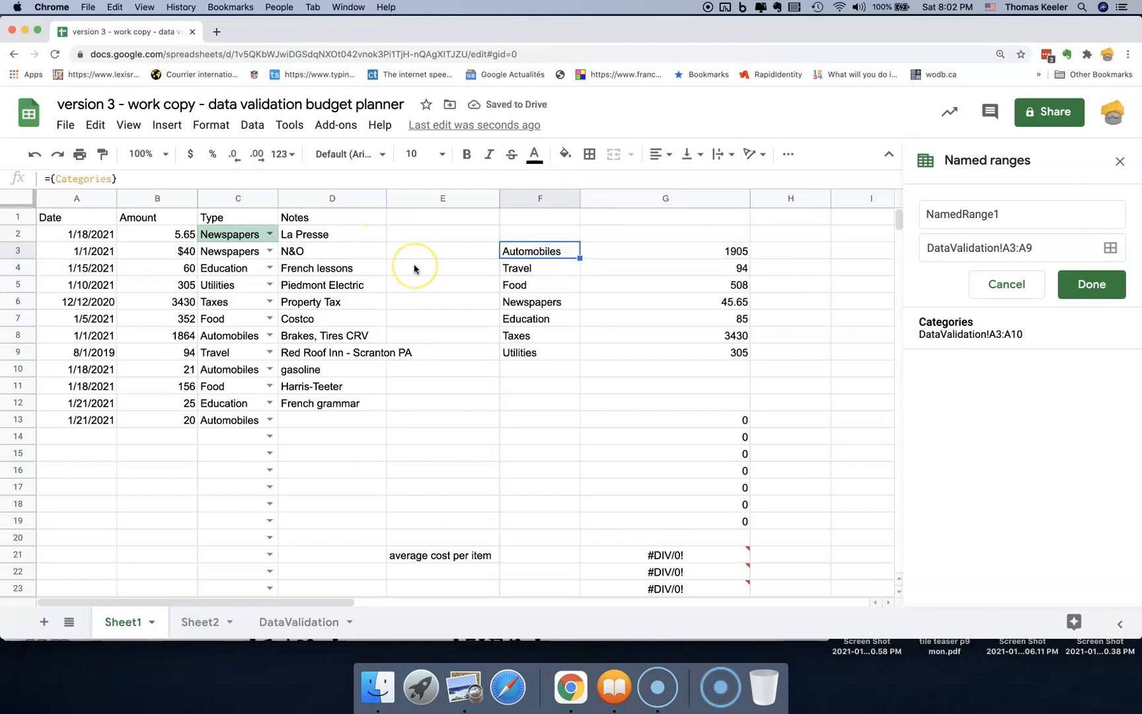
key("super+c")
left_click(511, 425)
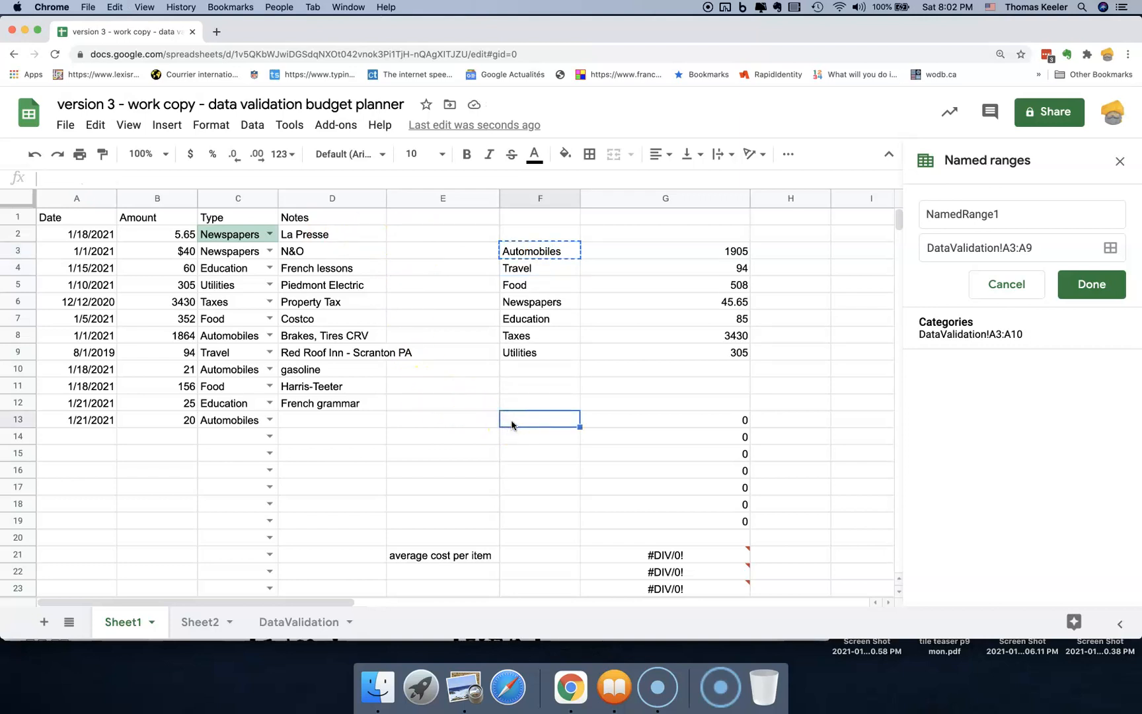
key("super+v")
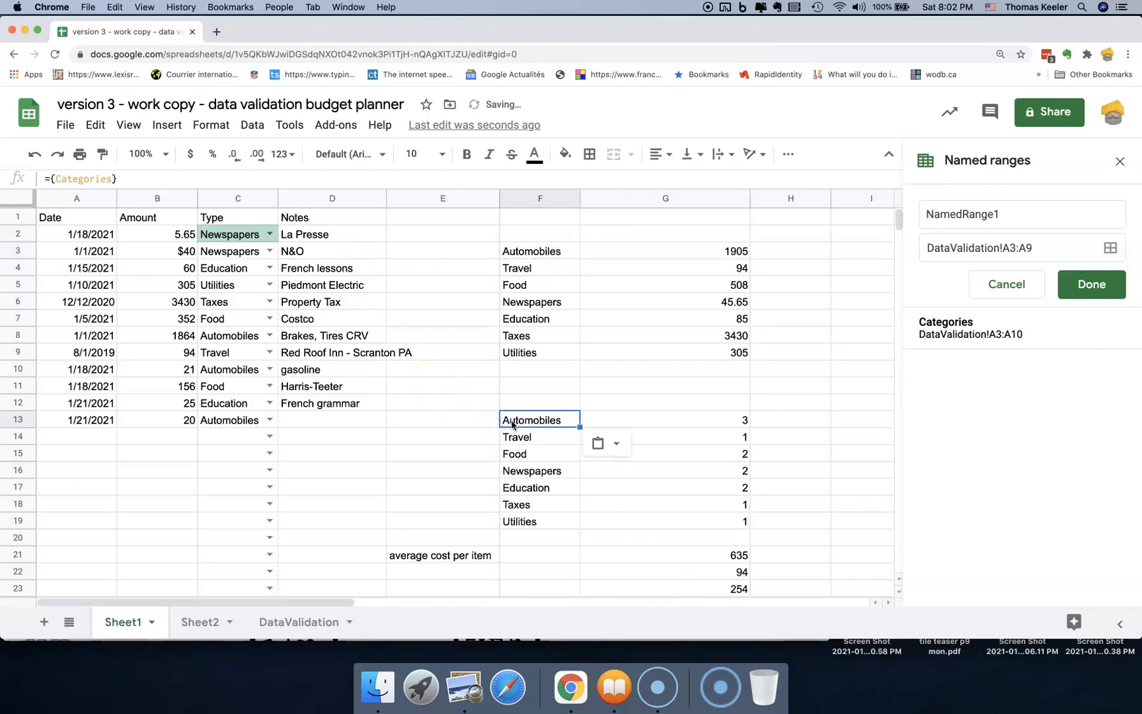
left_click(516, 558)
key("super+v")
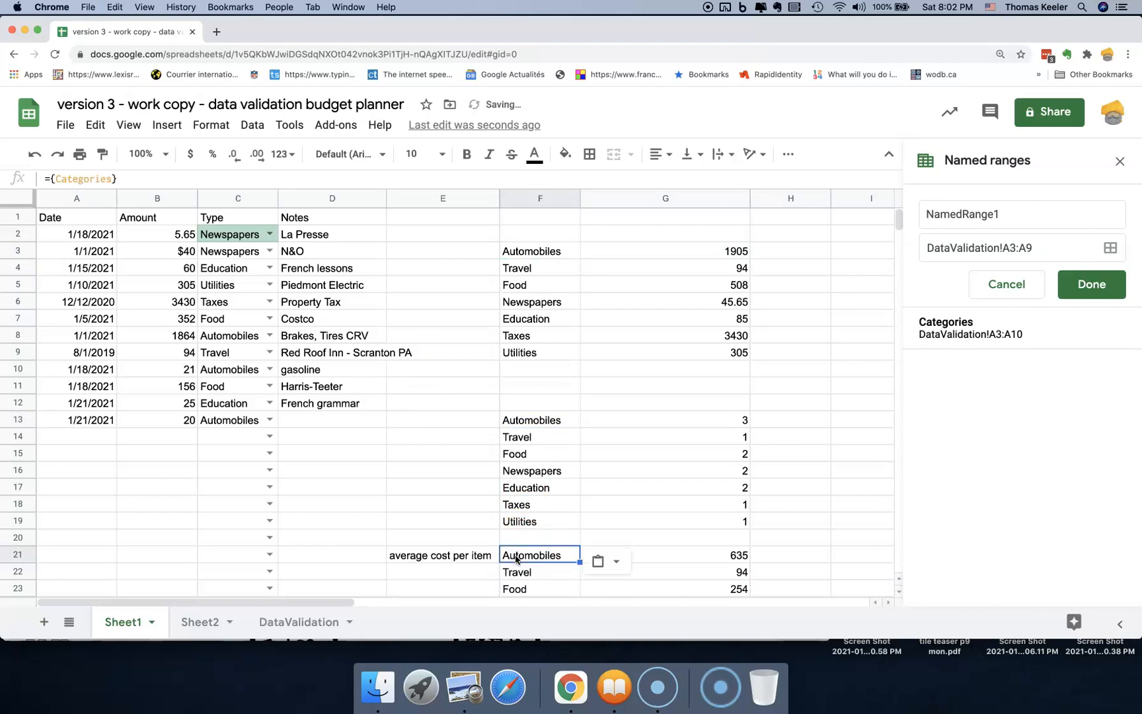
scroll(509, 542, "down", 3)
scroll(506, 528, "up", 3)
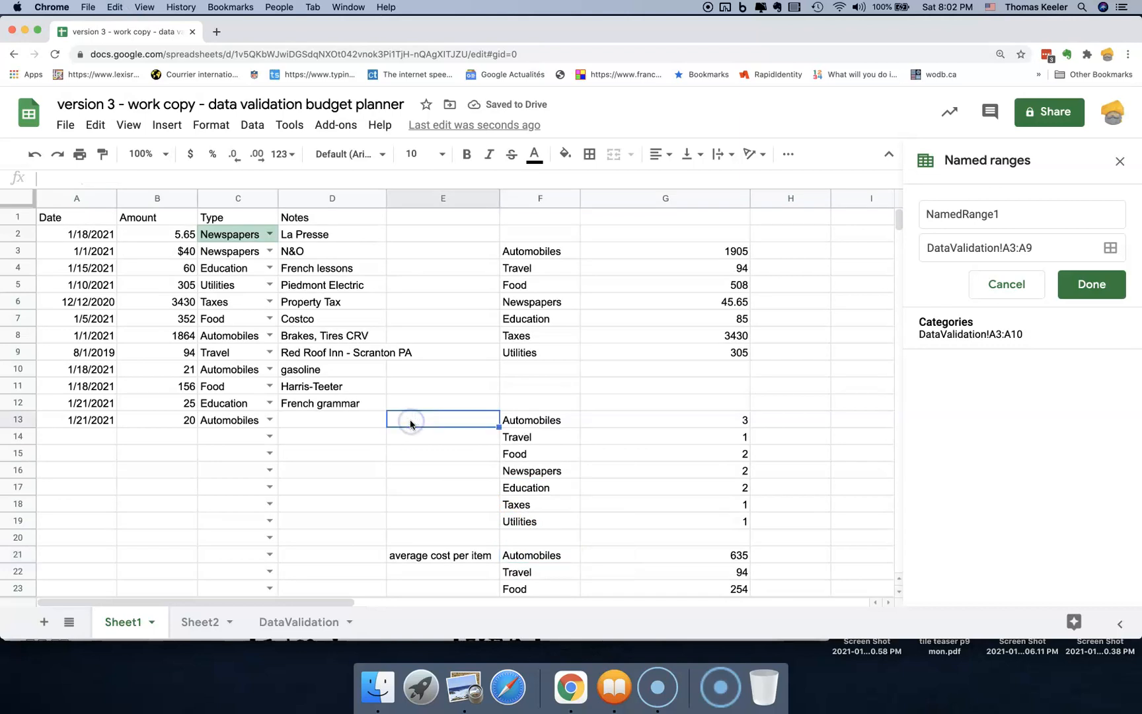
- Label E13 as "# of entries" and E3 as "cost per category"
type("#")
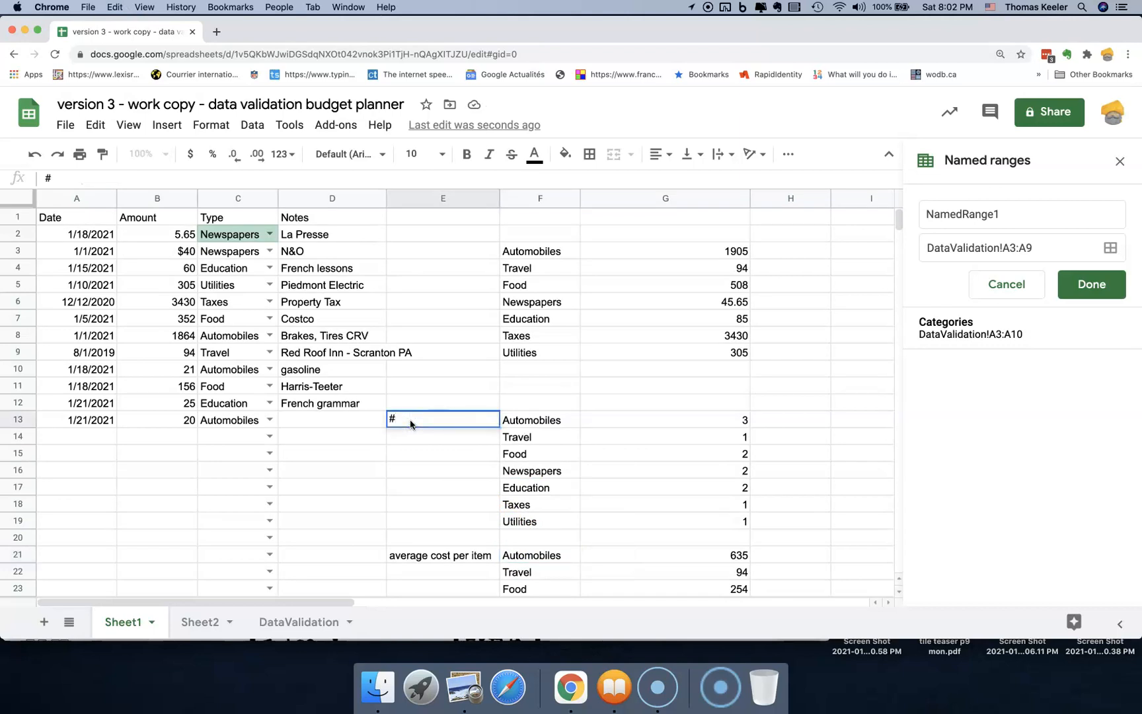
type(" of entries")
left_click(410, 254)
type("cost per category")
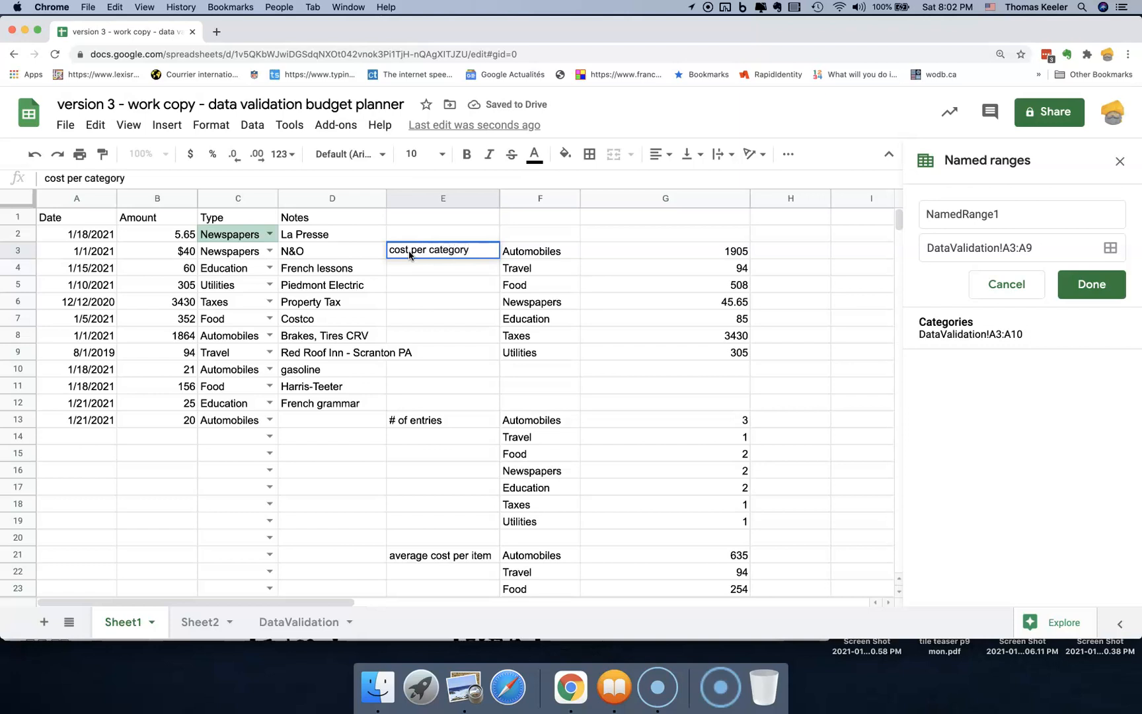
left_click(546, 250)
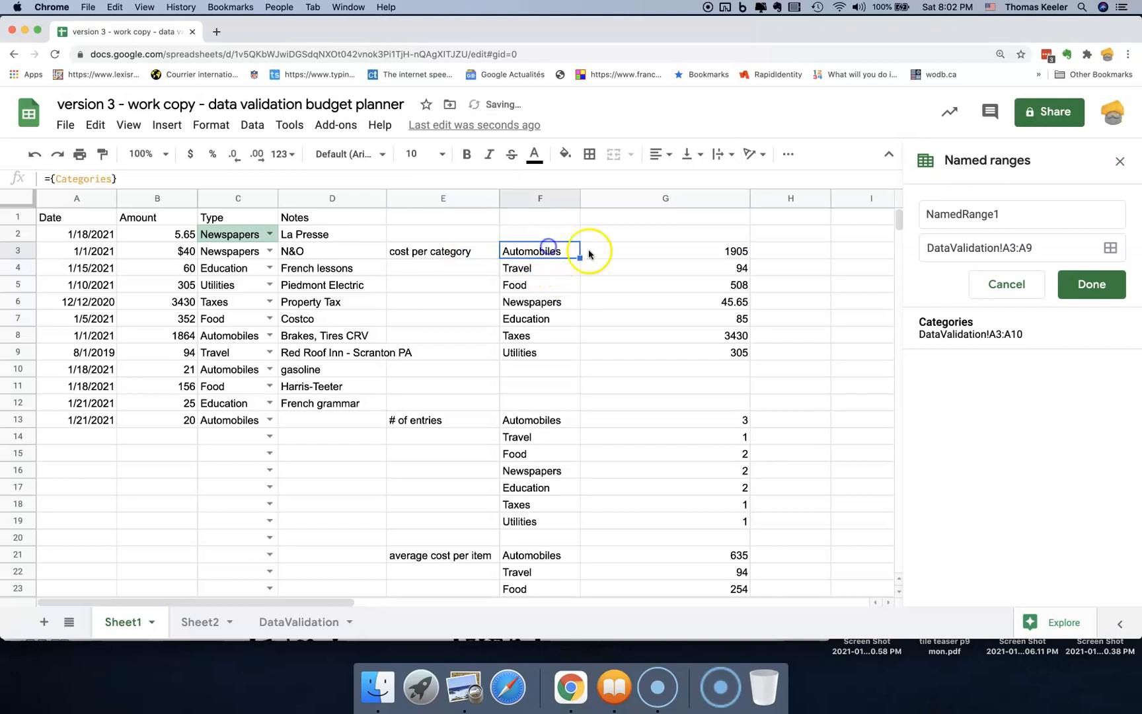
- Examine the formulas behind the cost per category in G3 and the number of entries in F13 and G13
left_click(657, 249)
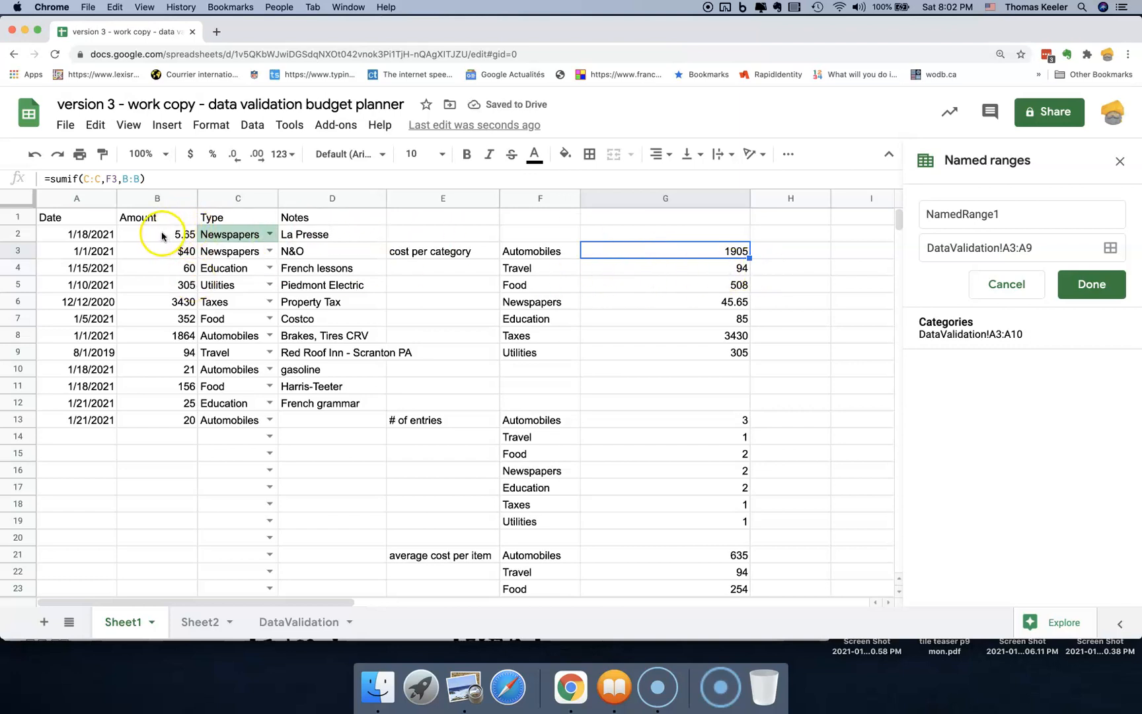
left_click(410, 428)
left_click(524, 425)
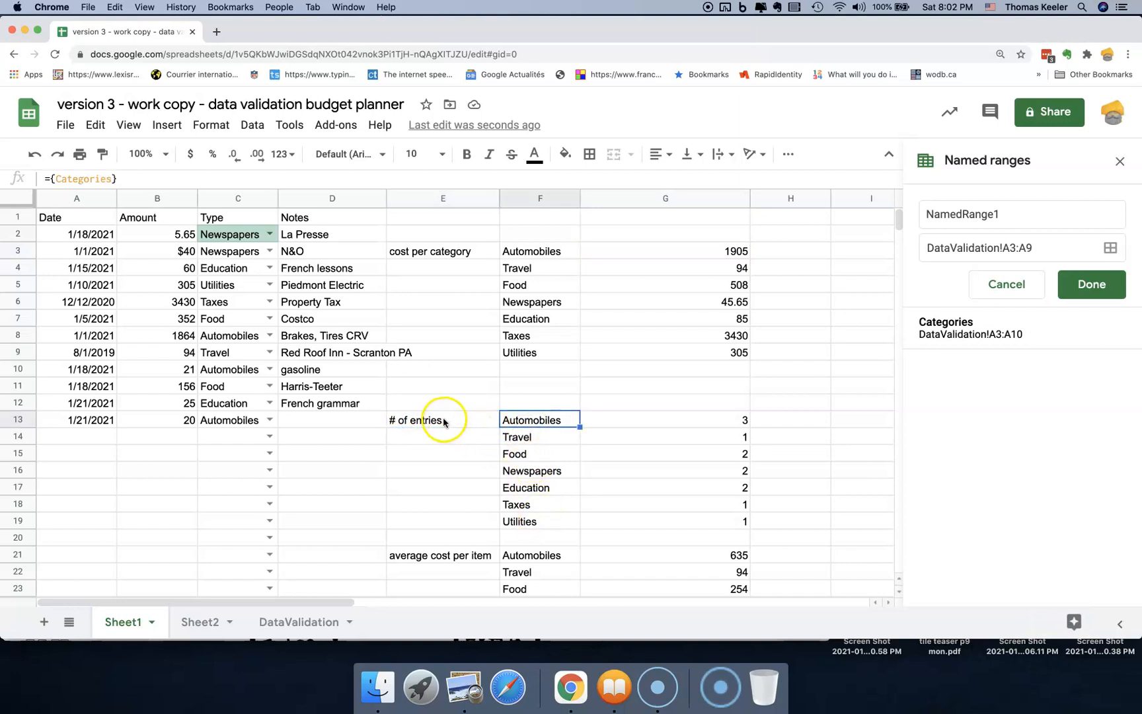
left_click(657, 420)
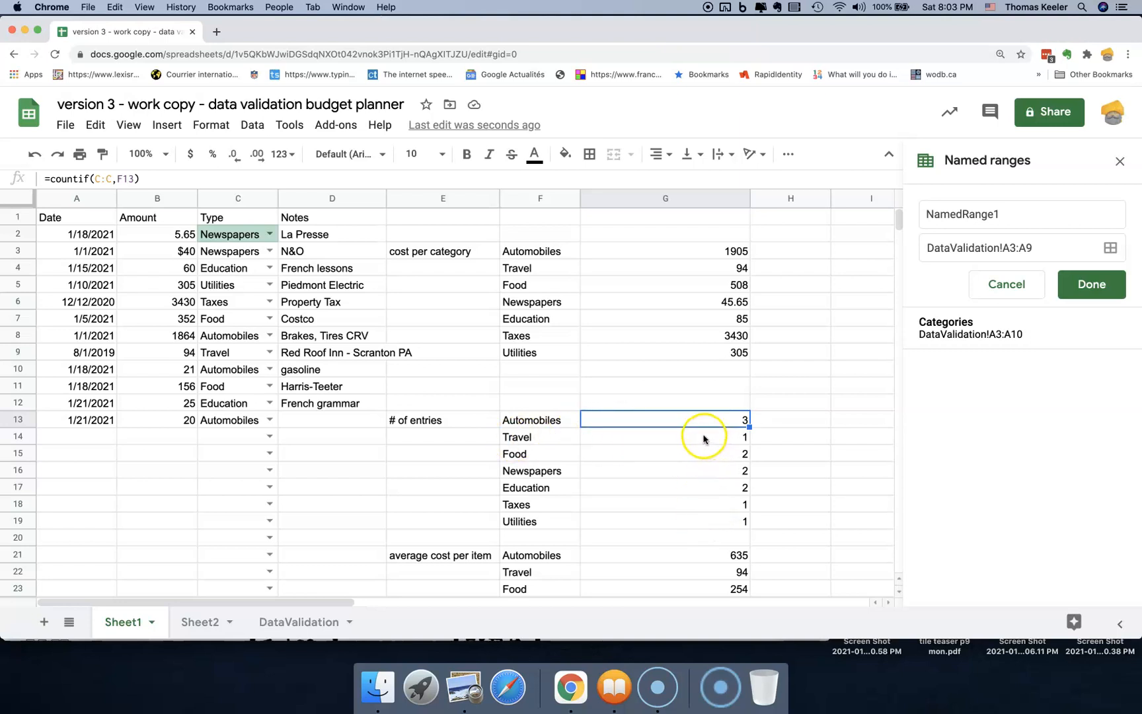
- Clear the entry counts in G13:G19 without deleting the cells
left_click_drag(688, 527, 679, 427)
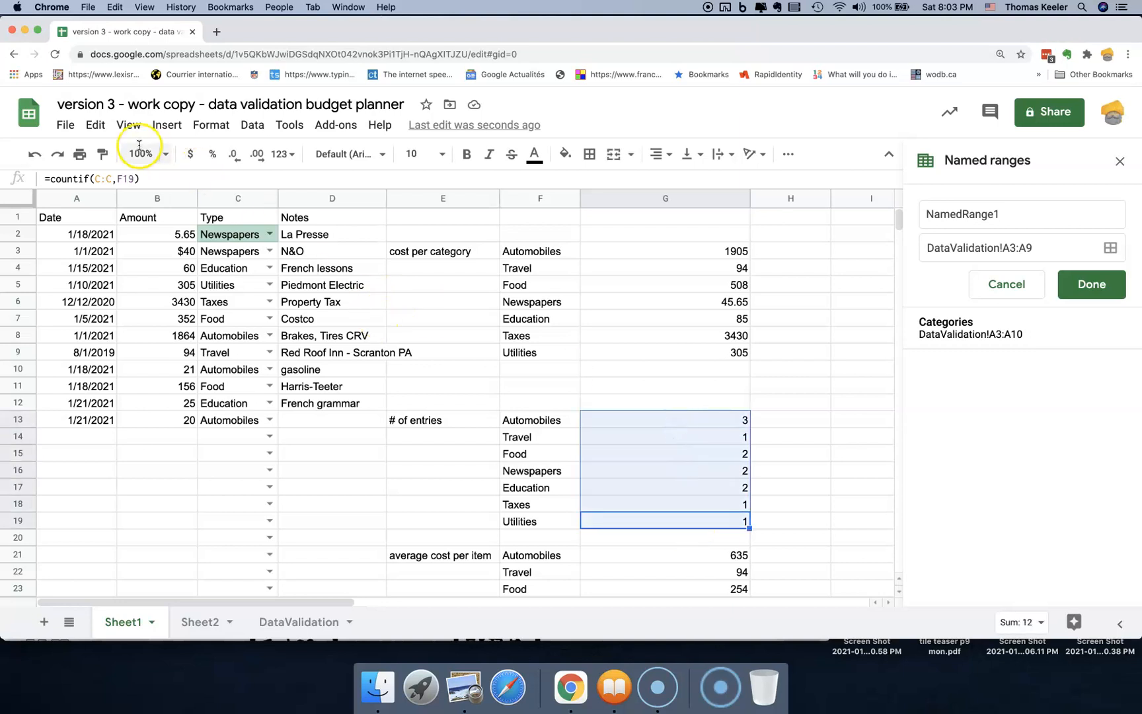
left_click(95, 127)
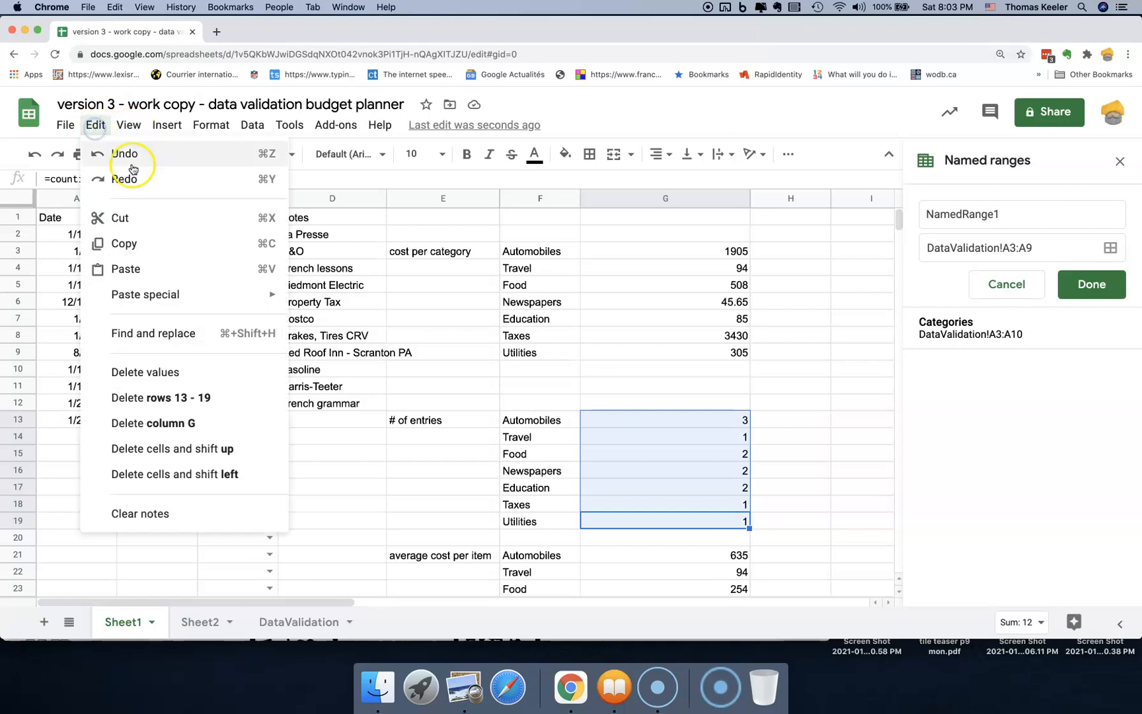
left_click(147, 371)
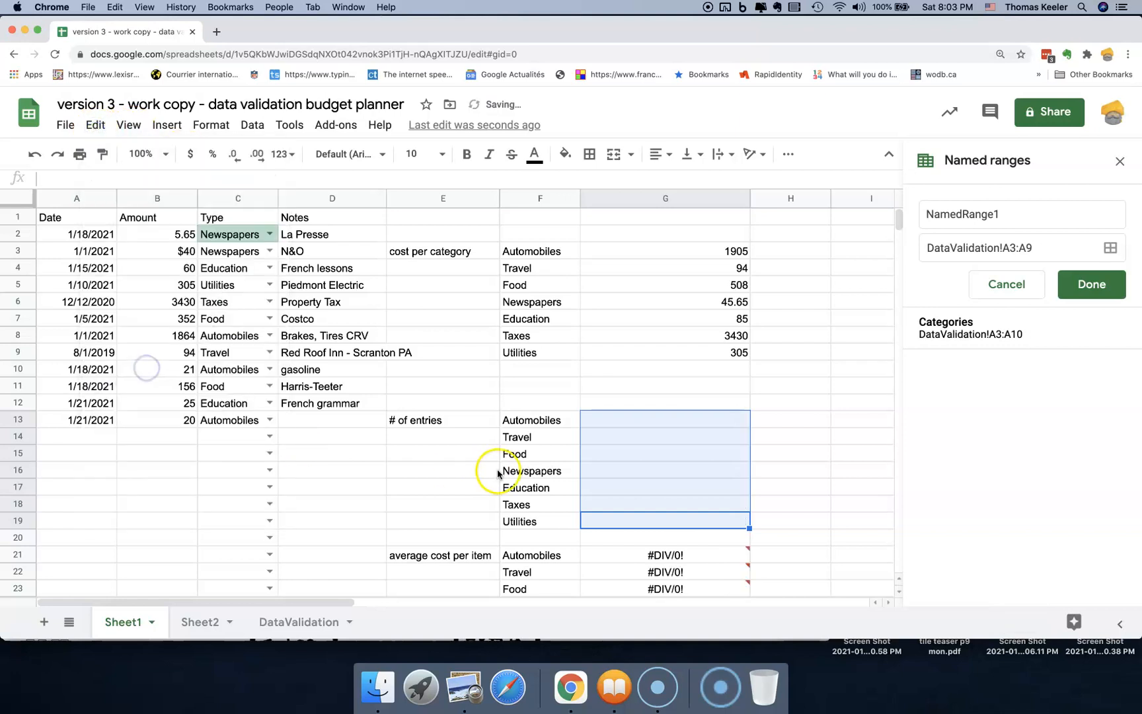
- Enter =countif(c:c,f13) in G13 to count the Automobiles entries, leaving the suggested autofill unused
left_click(609, 423)
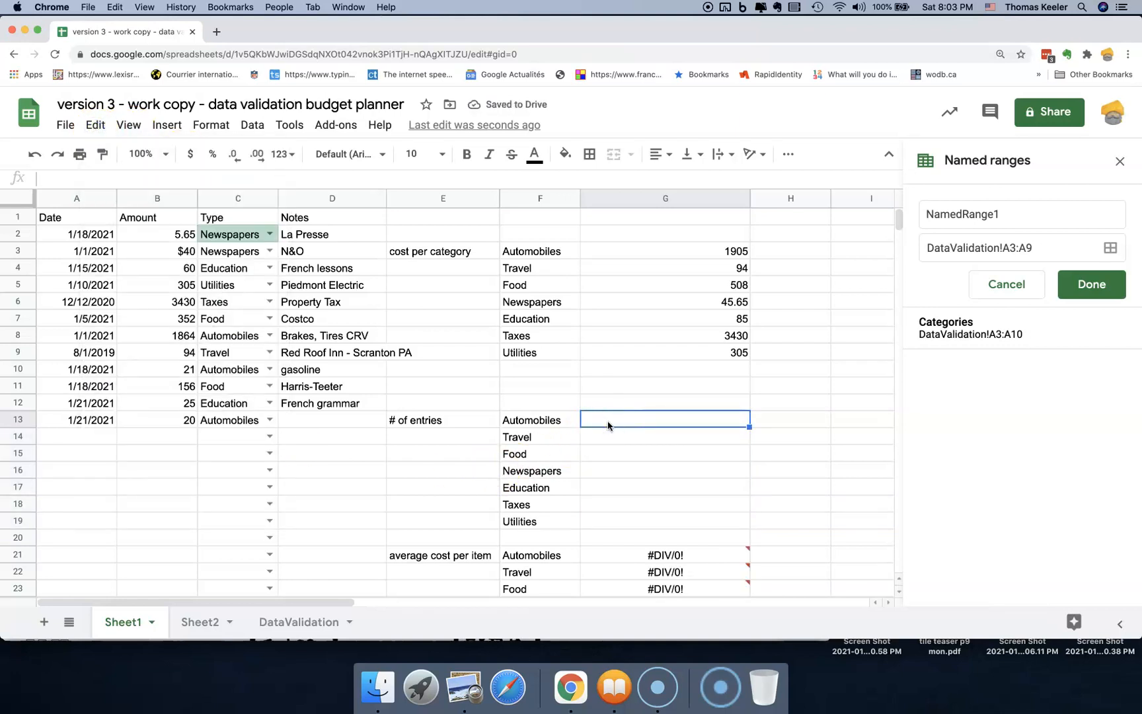
type("=")
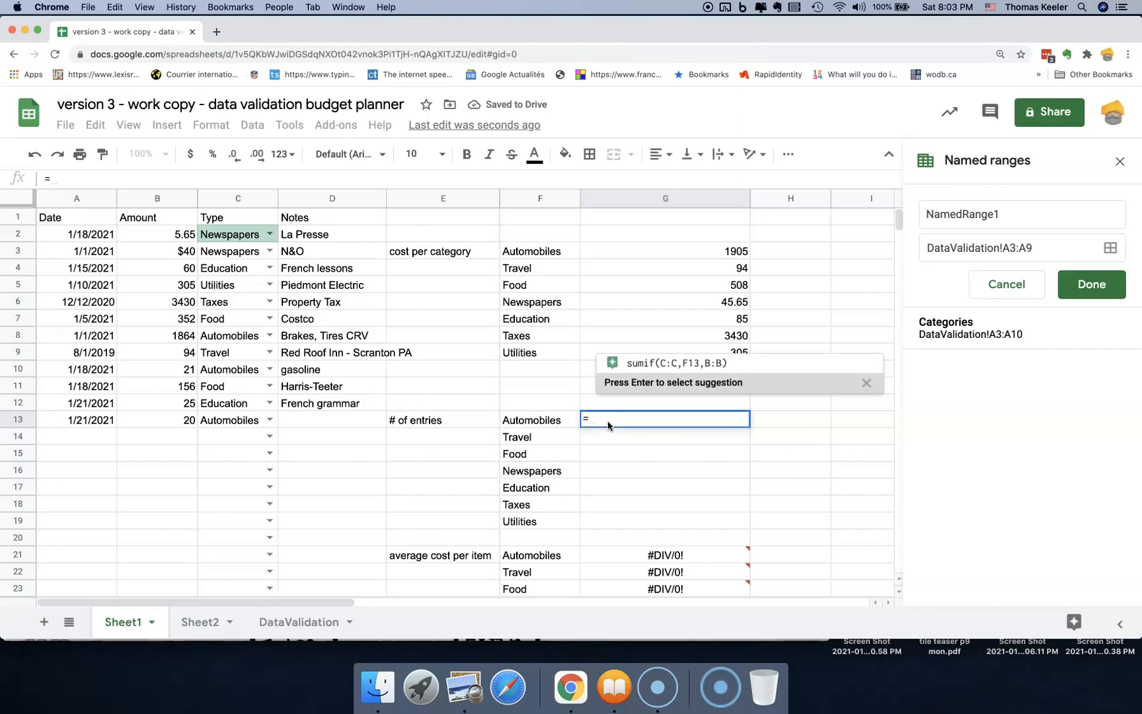
type("countif")
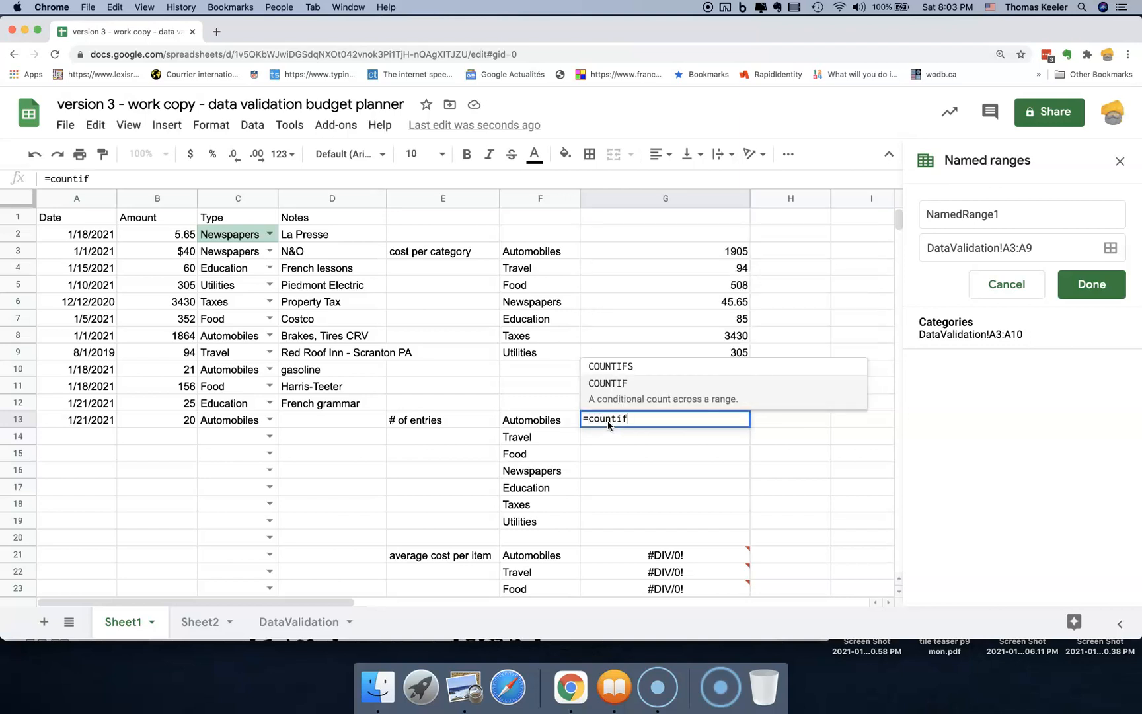
type("(")
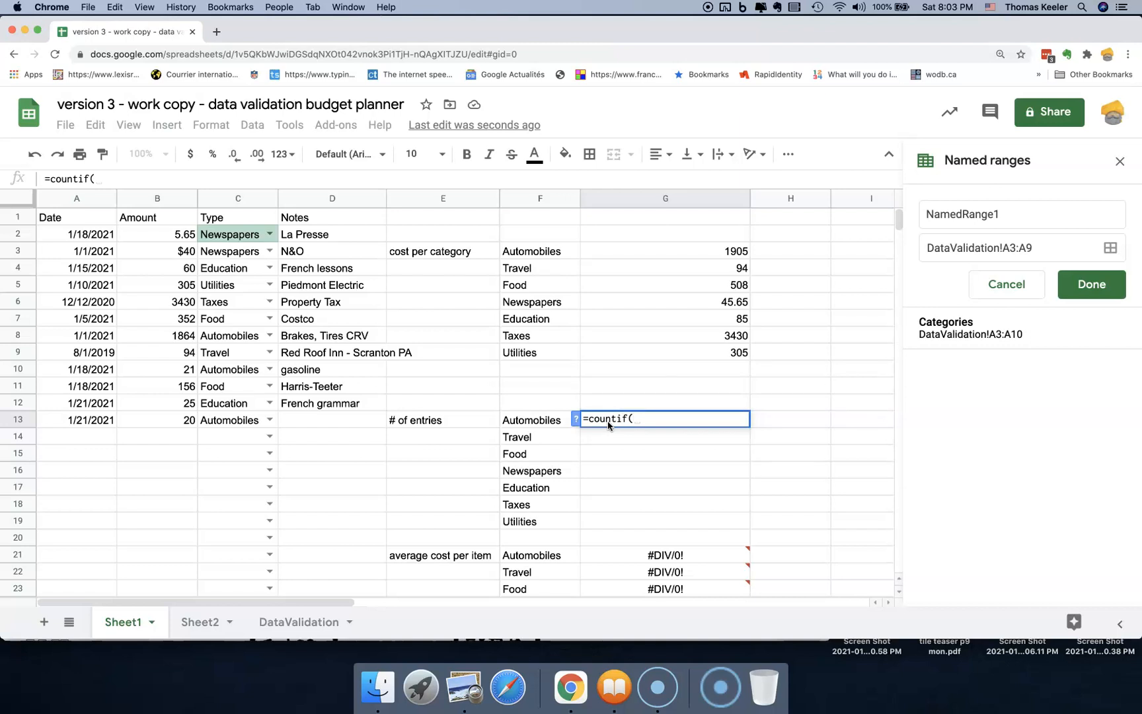
type("c:c")
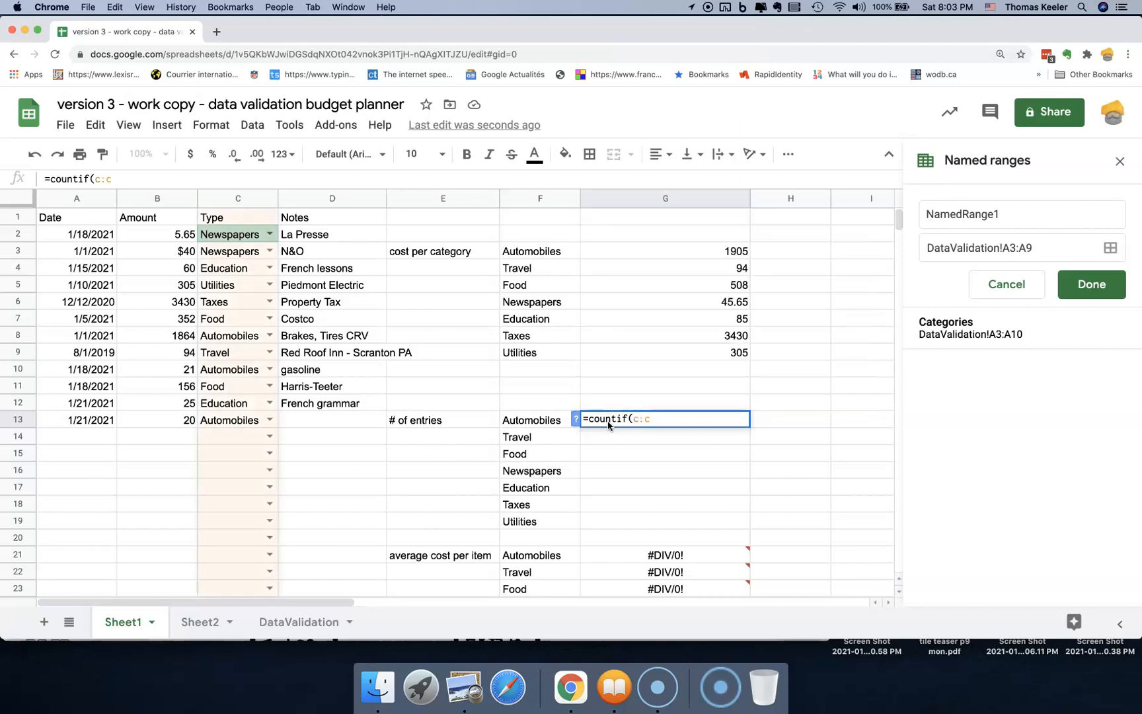
type(",")
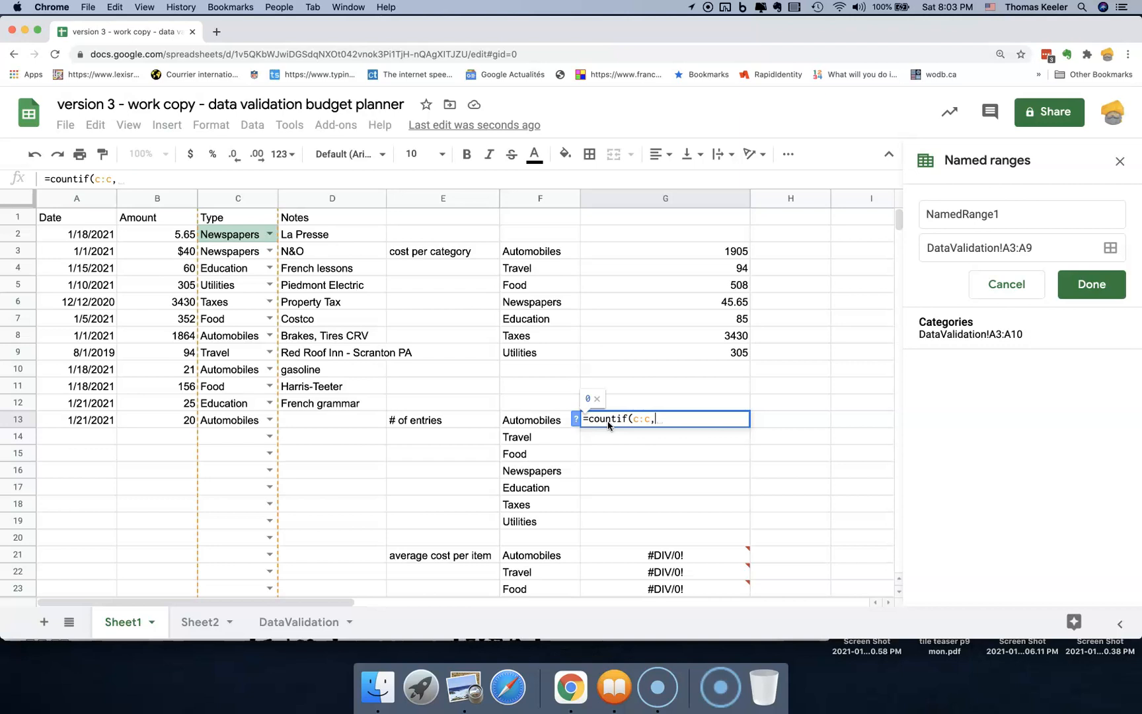
type("f13")
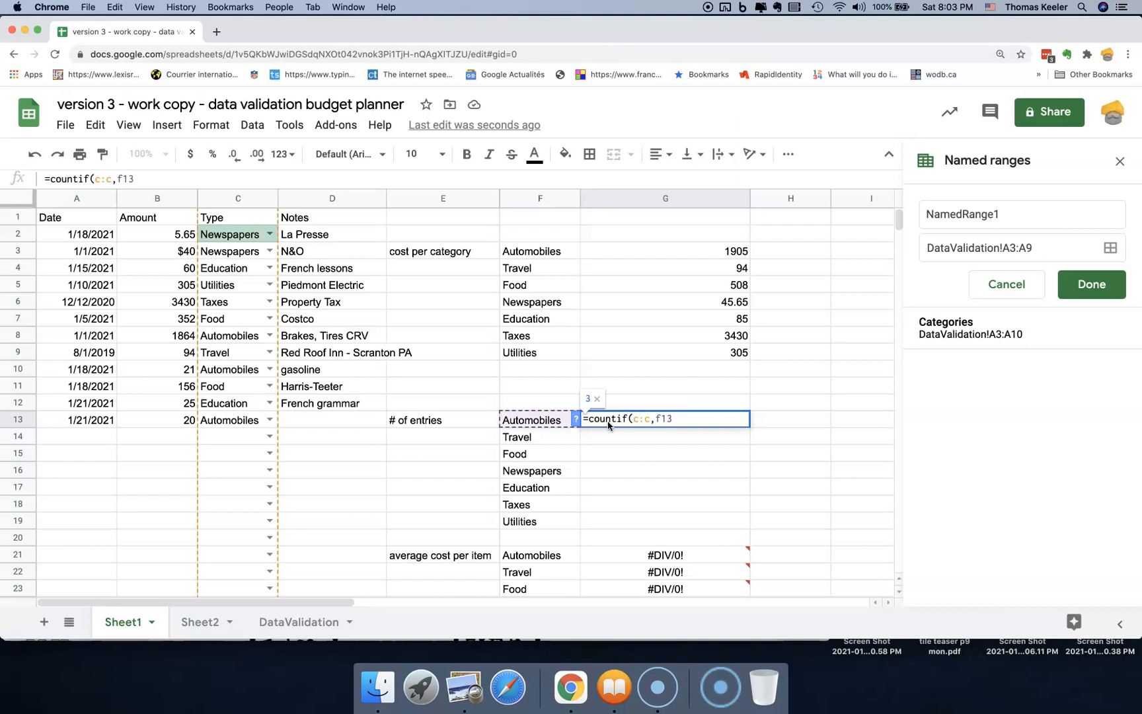
type(")")
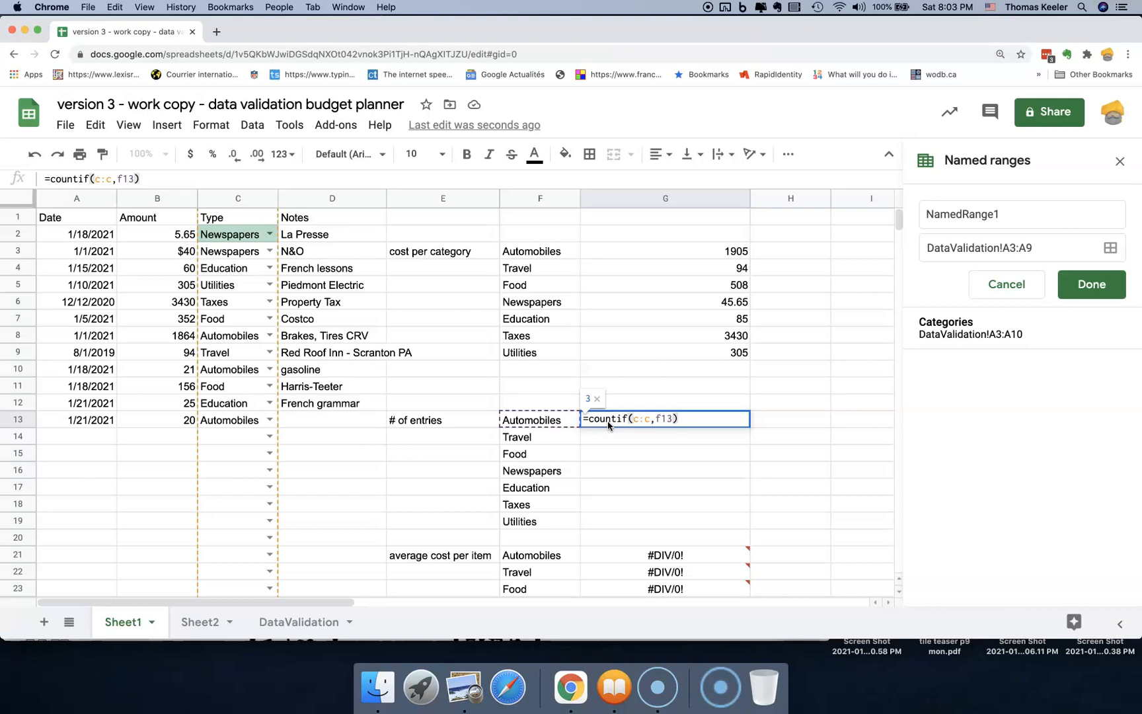
key("Return")
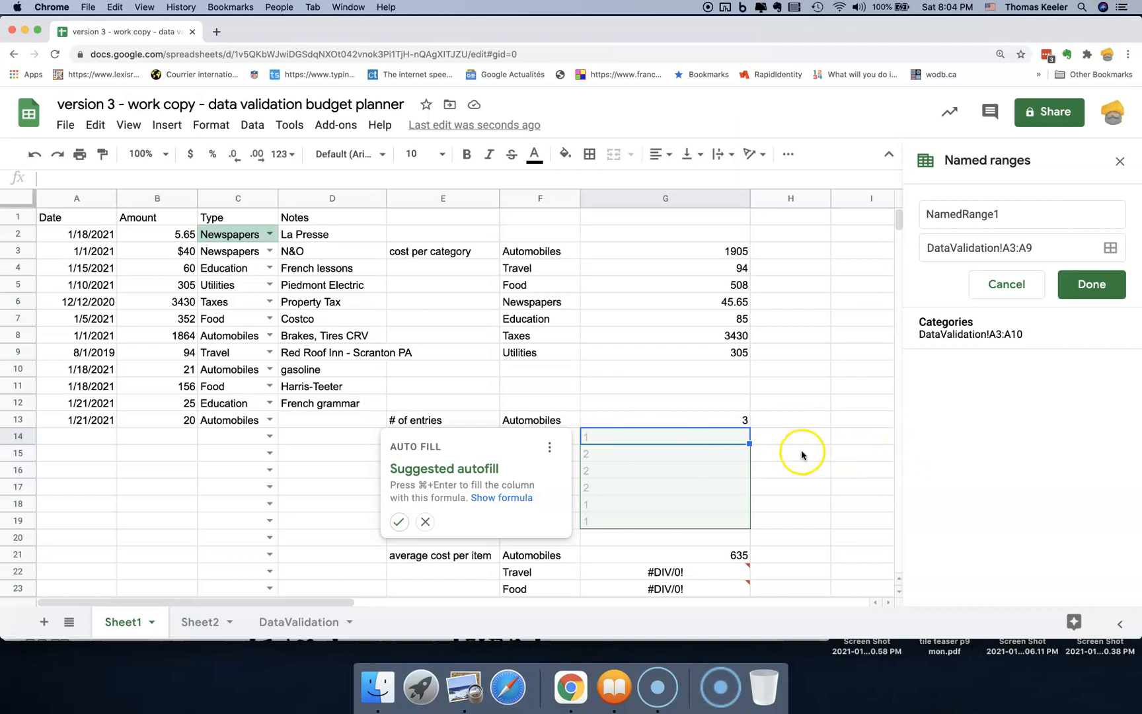
left_click(782, 446)
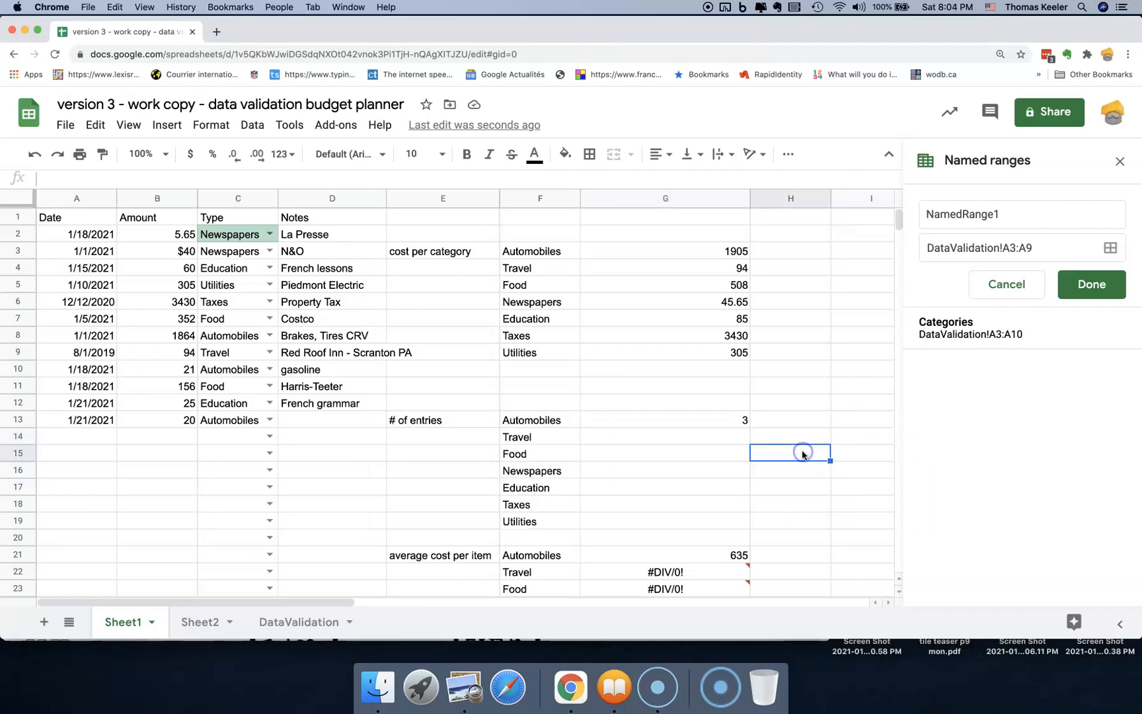
- Fill the COUNTIF formula from G13 down to G19 and check the copied formula in G14
left_click(728, 424)
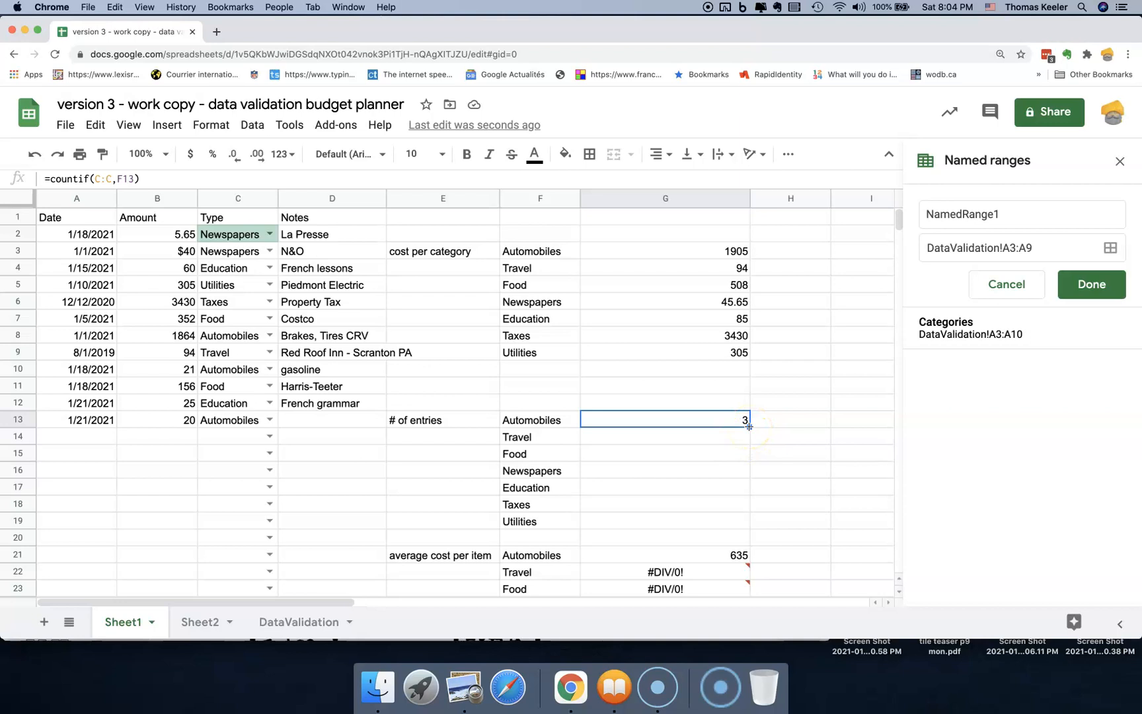
left_click_drag(749, 426, 759, 521)
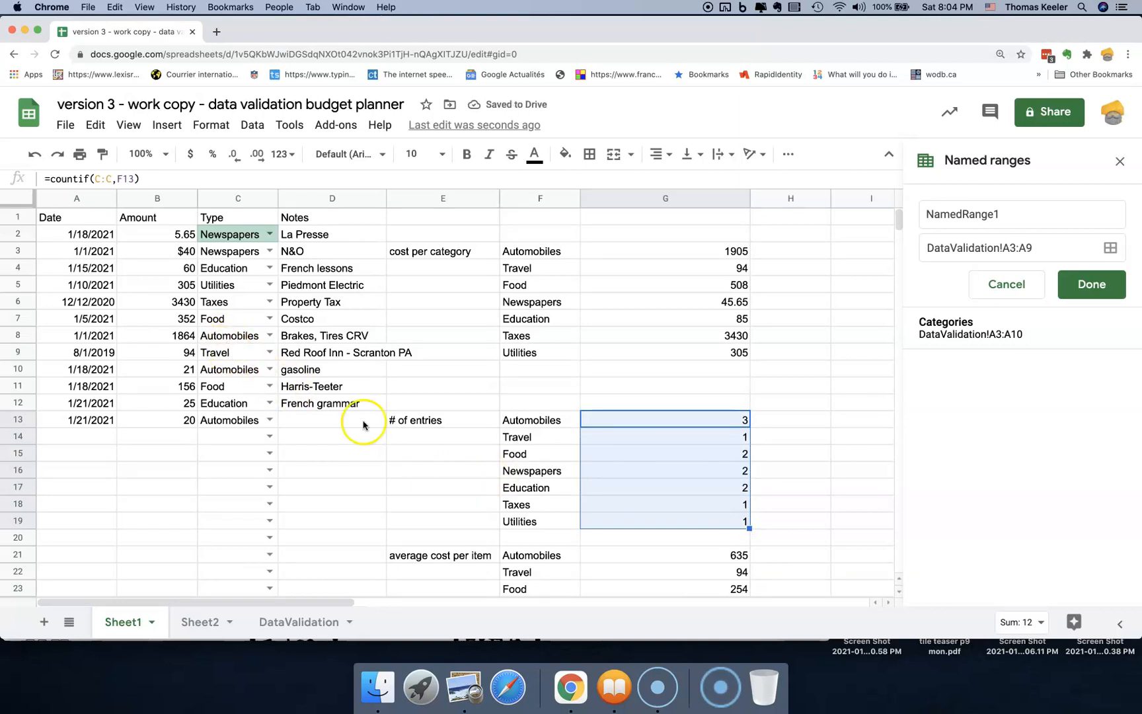
left_click(617, 439)
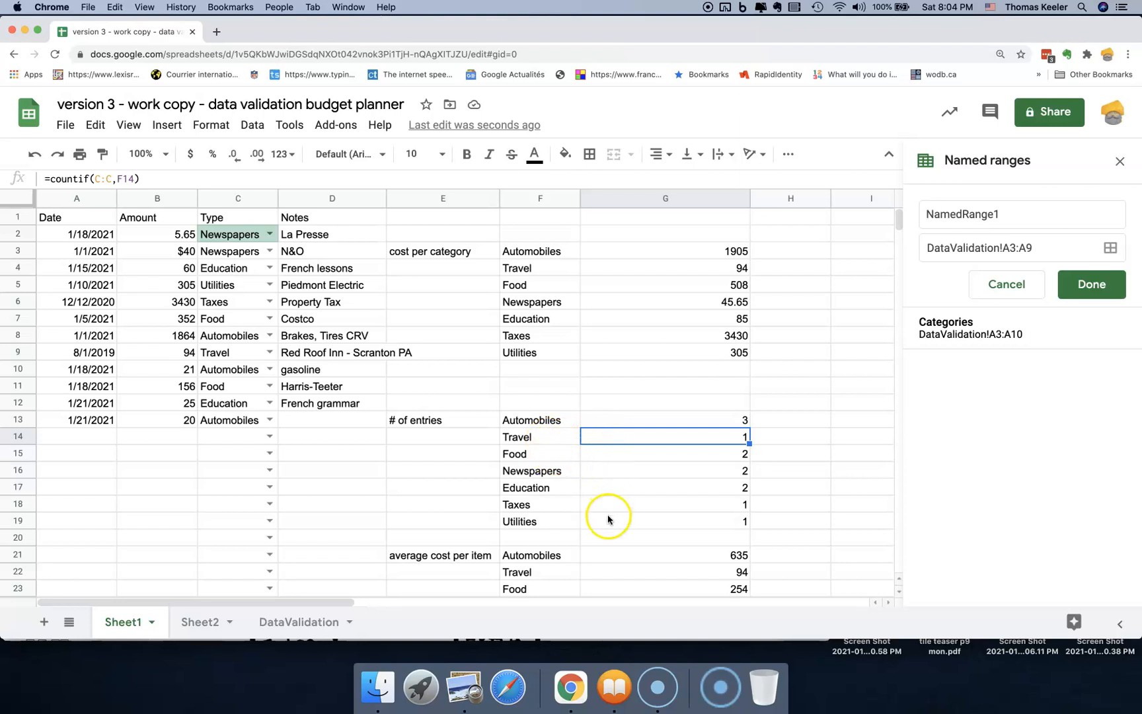
- Examine the average cost per item section, its category array in F21, and the formulas in G3, G13, G15 and G21
scroll(615, 521, "down", 5)
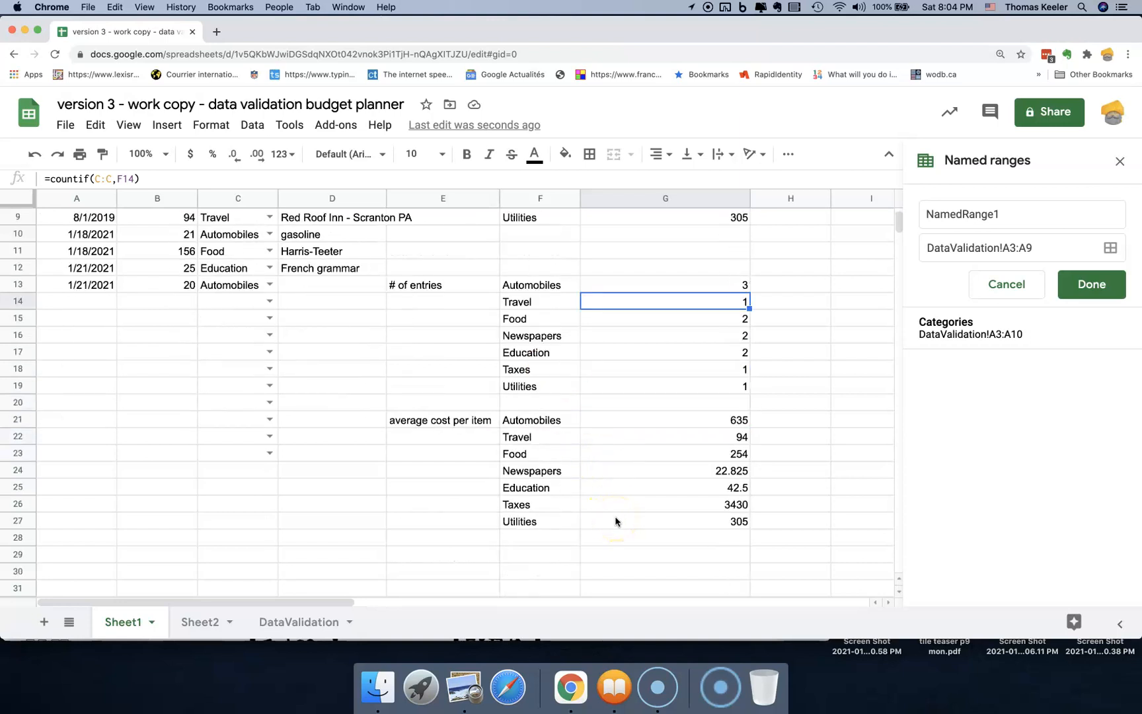
left_click(423, 420)
scroll(562, 515, "up", 2)
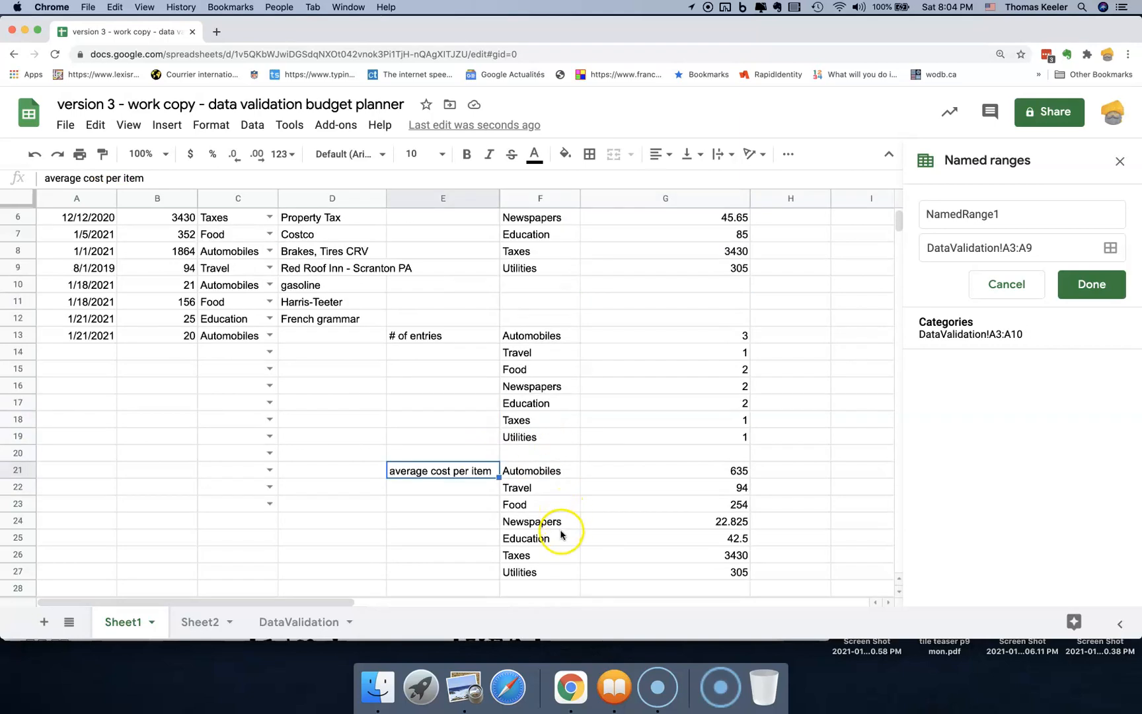
left_click(529, 473)
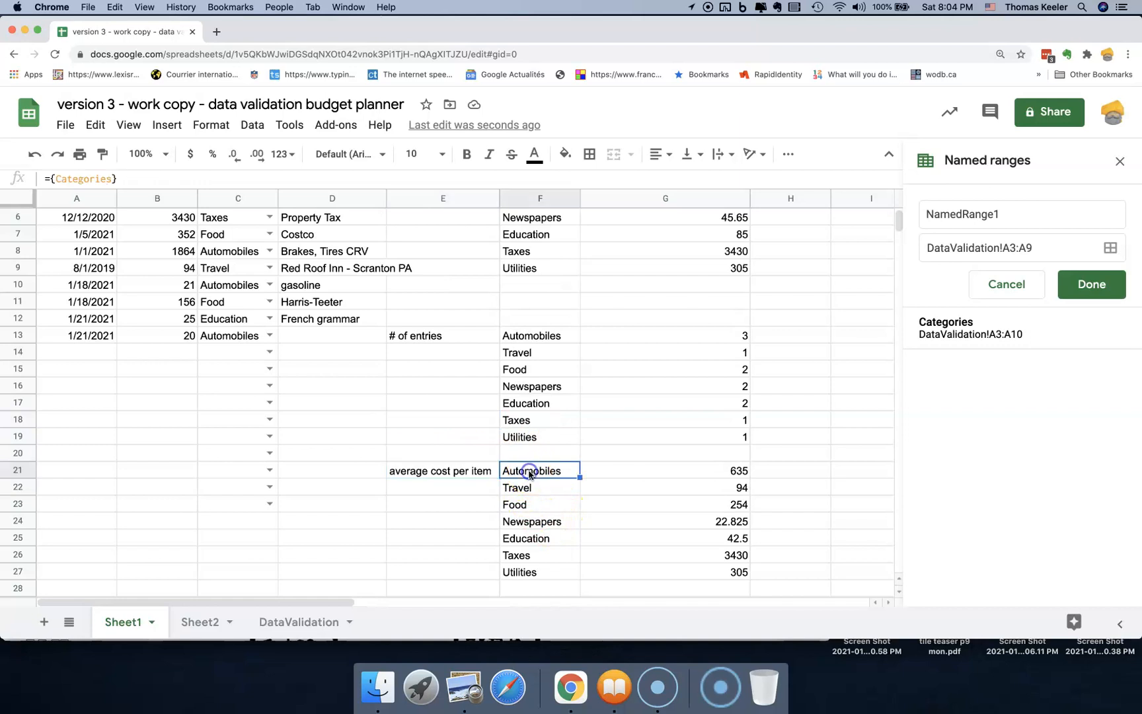
scroll(565, 529, "up", 2)
scroll(565, 529, "up", 1)
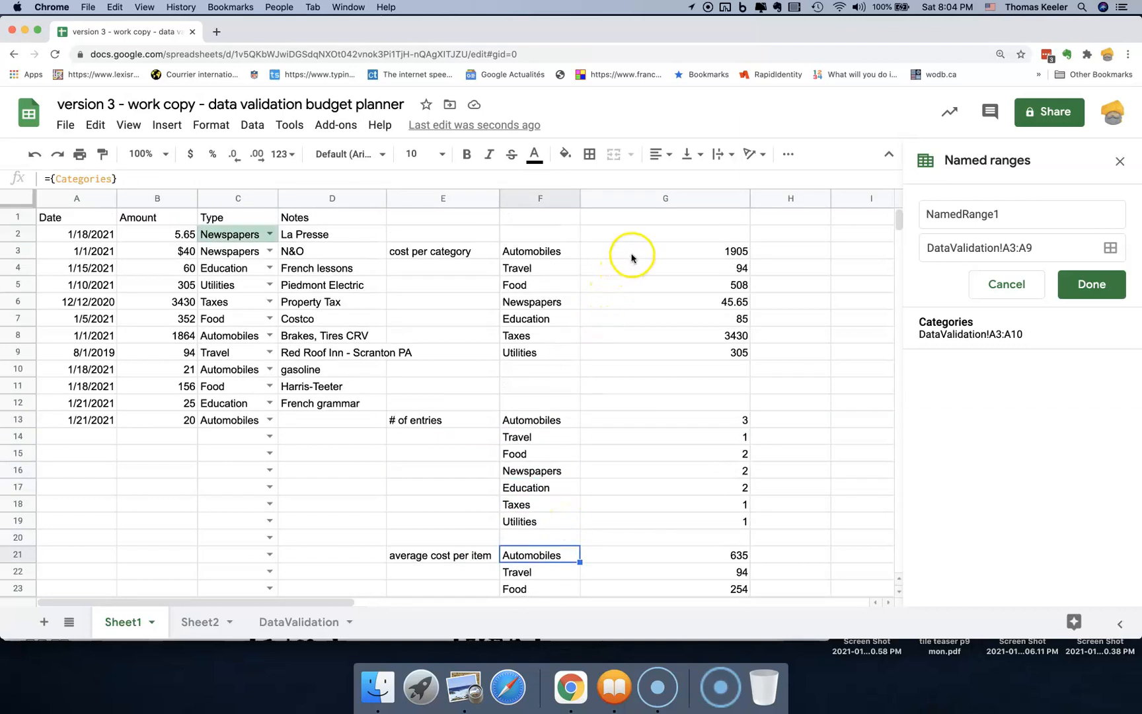
left_click(653, 250)
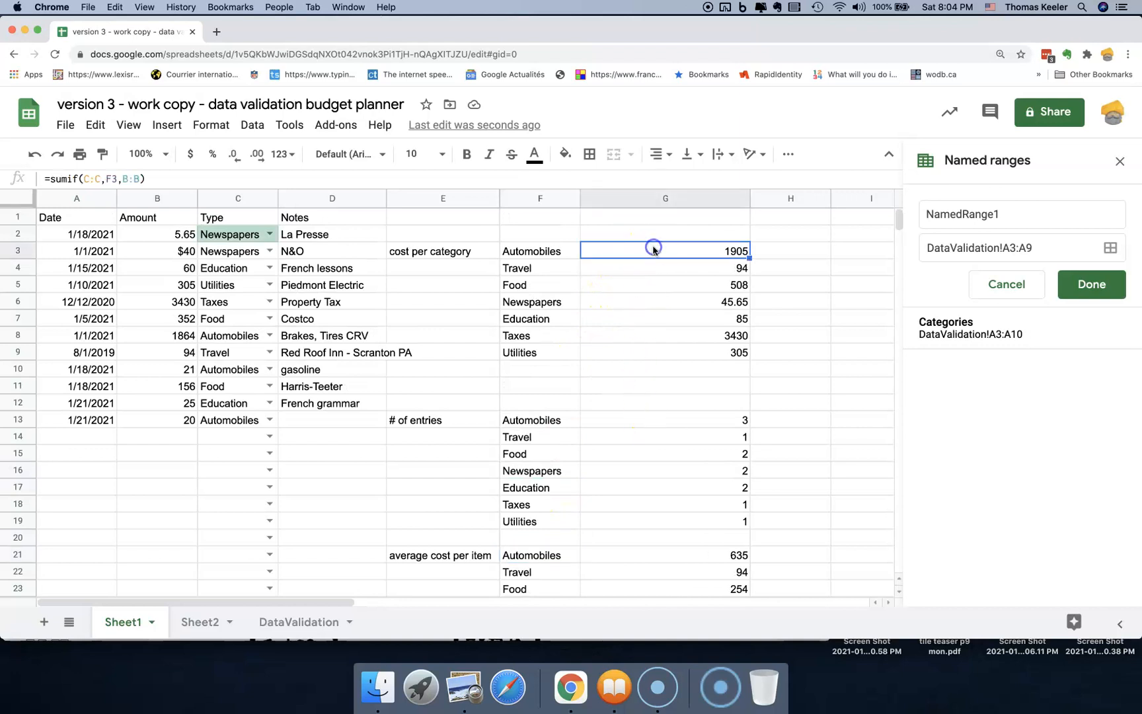
left_click(643, 428)
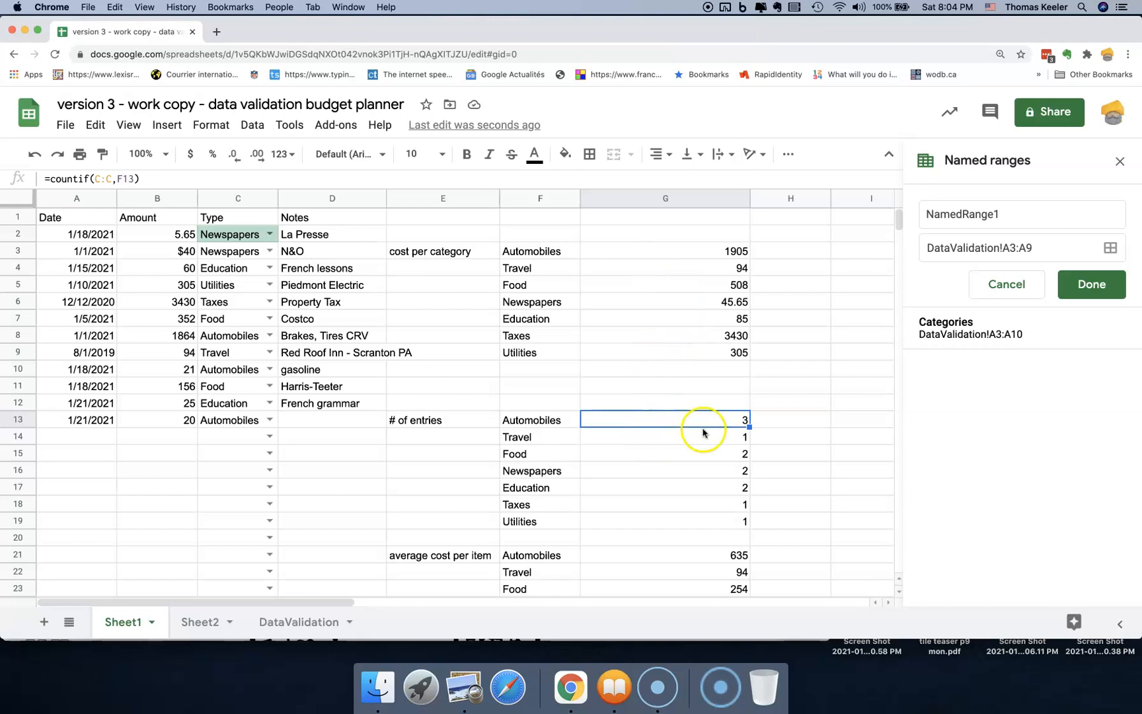
left_click(670, 453)
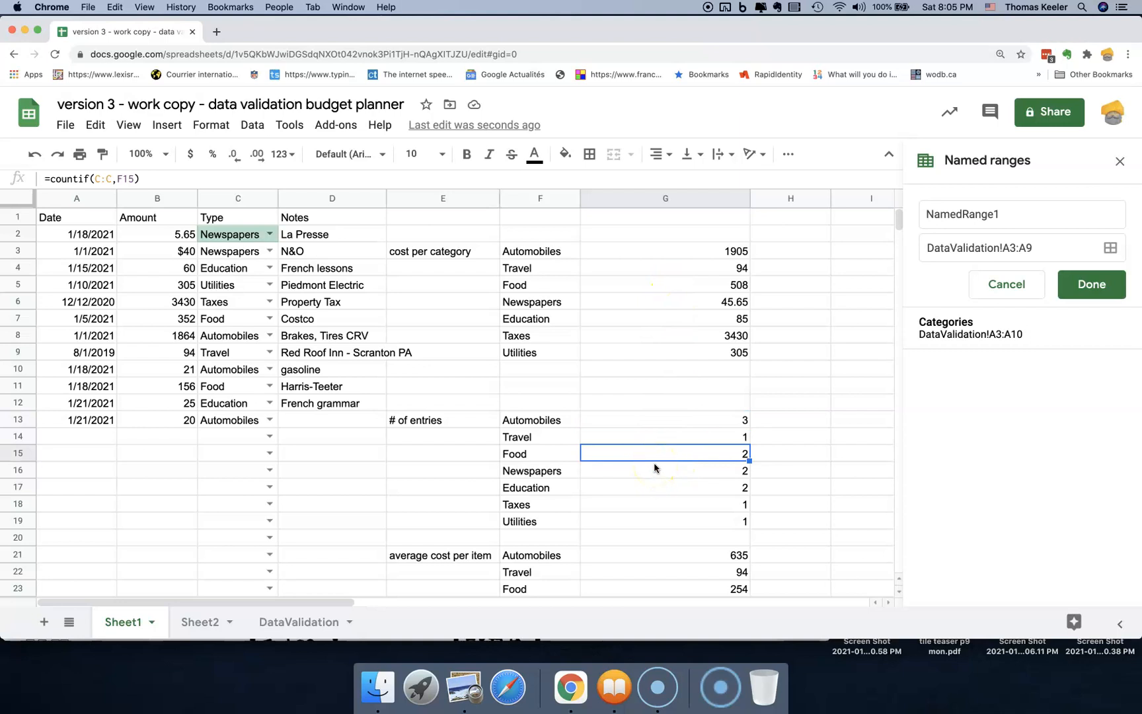
scroll(641, 509, "down", 2)
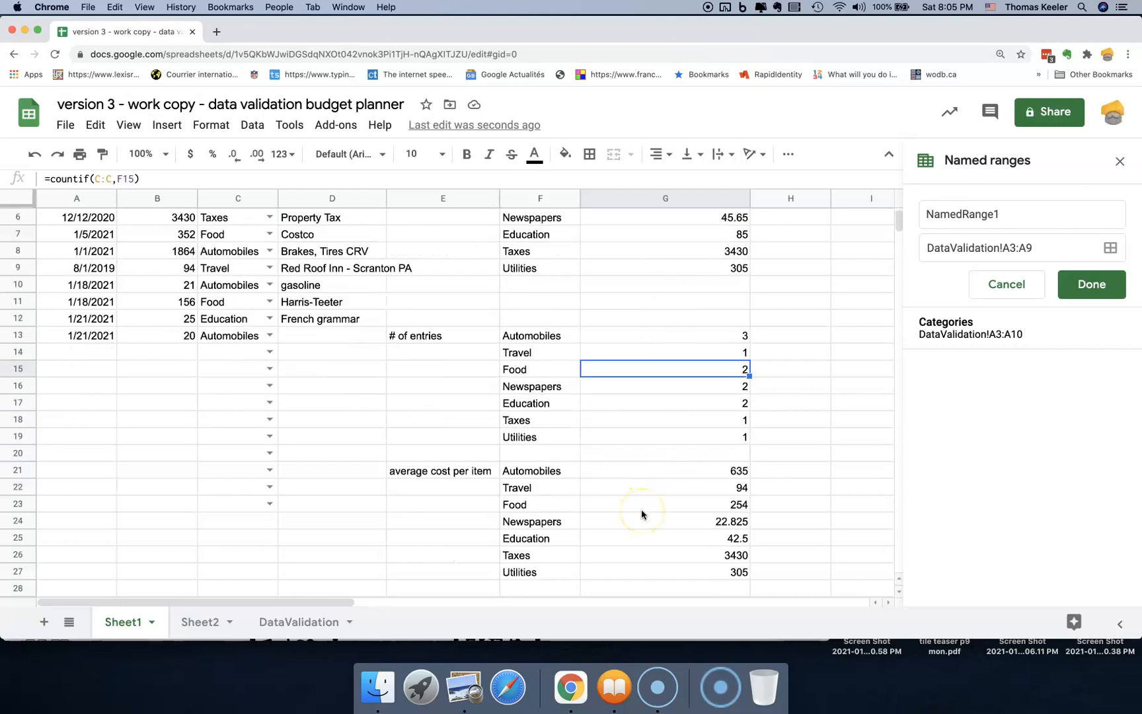
left_click(639, 468)
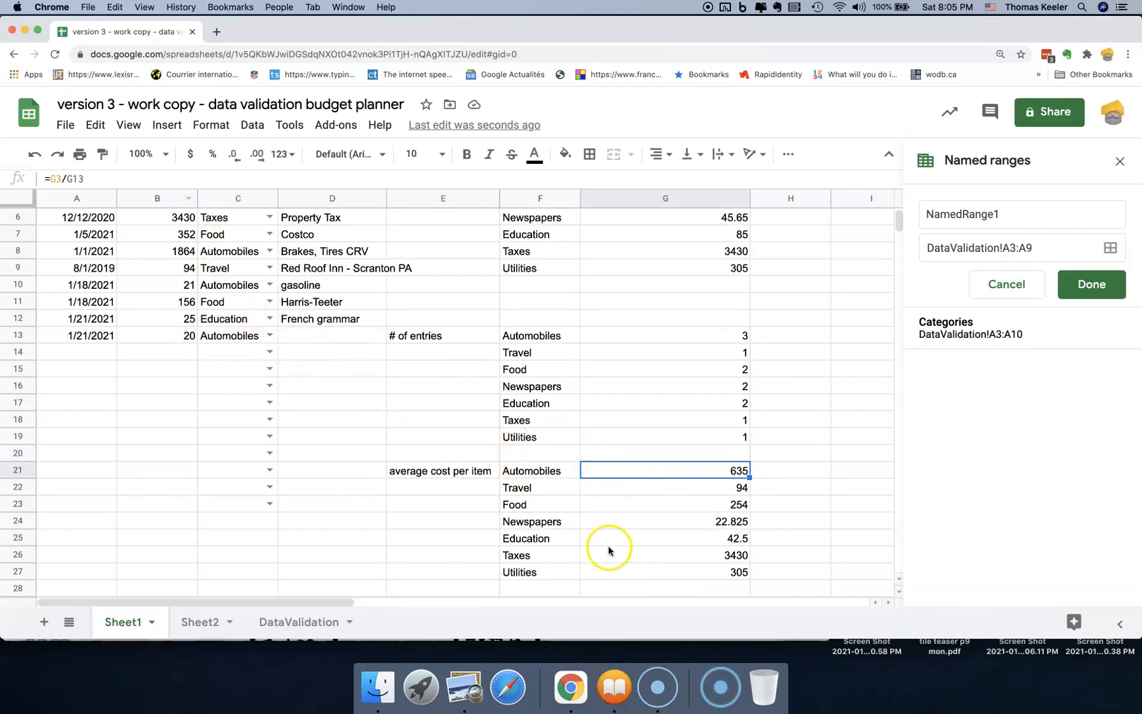
- Clear the average cost values in G21:G27 without deleting the cells
left_click_drag(632, 573, 618, 479)
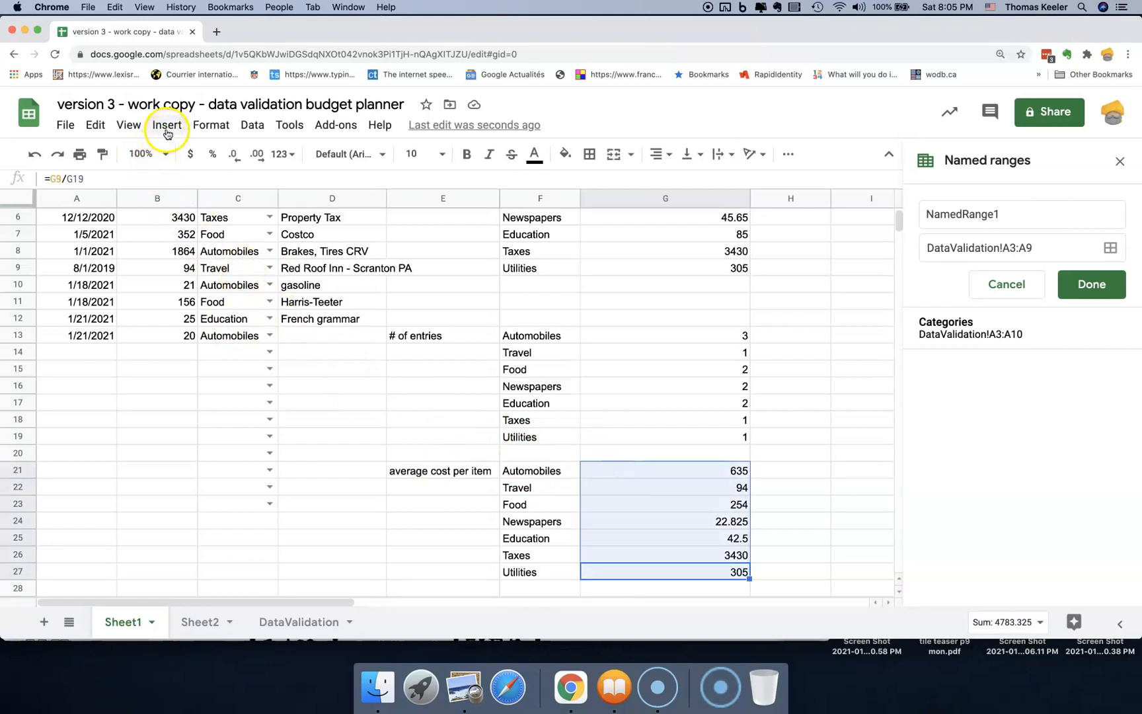
left_click(96, 124)
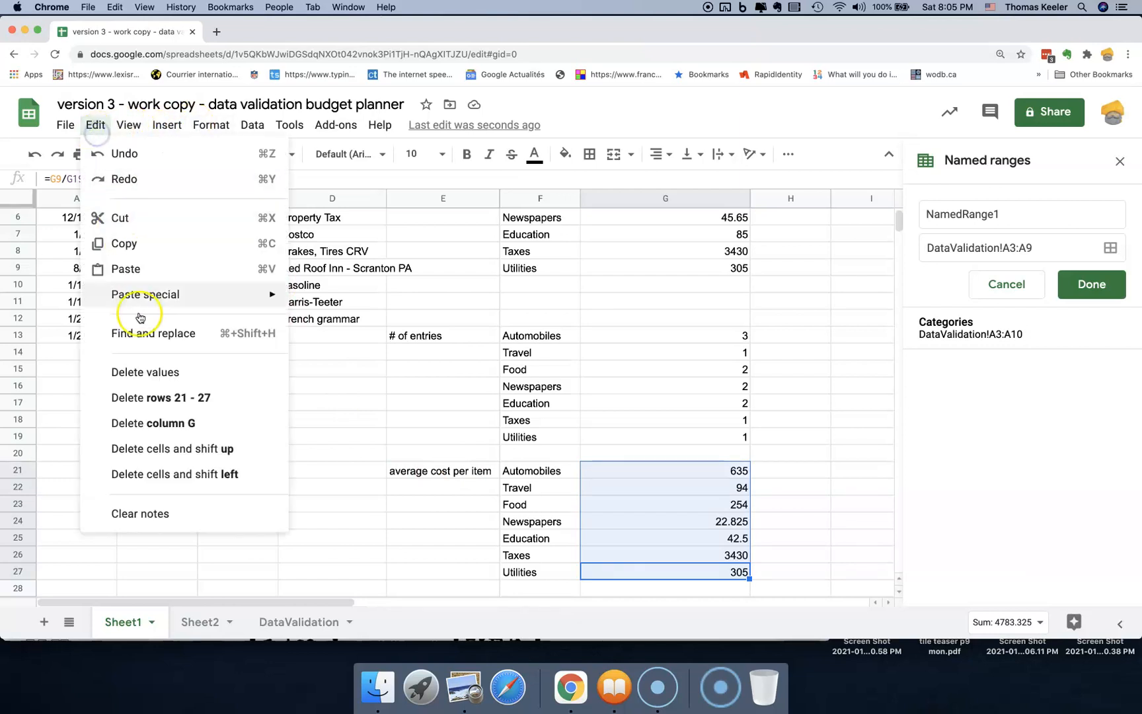
left_click(144, 373)
- Enter =g3/g13 in G21 for the Automobiles average and accept the suggested autofill to fill the formula down to G27
left_click(602, 471)
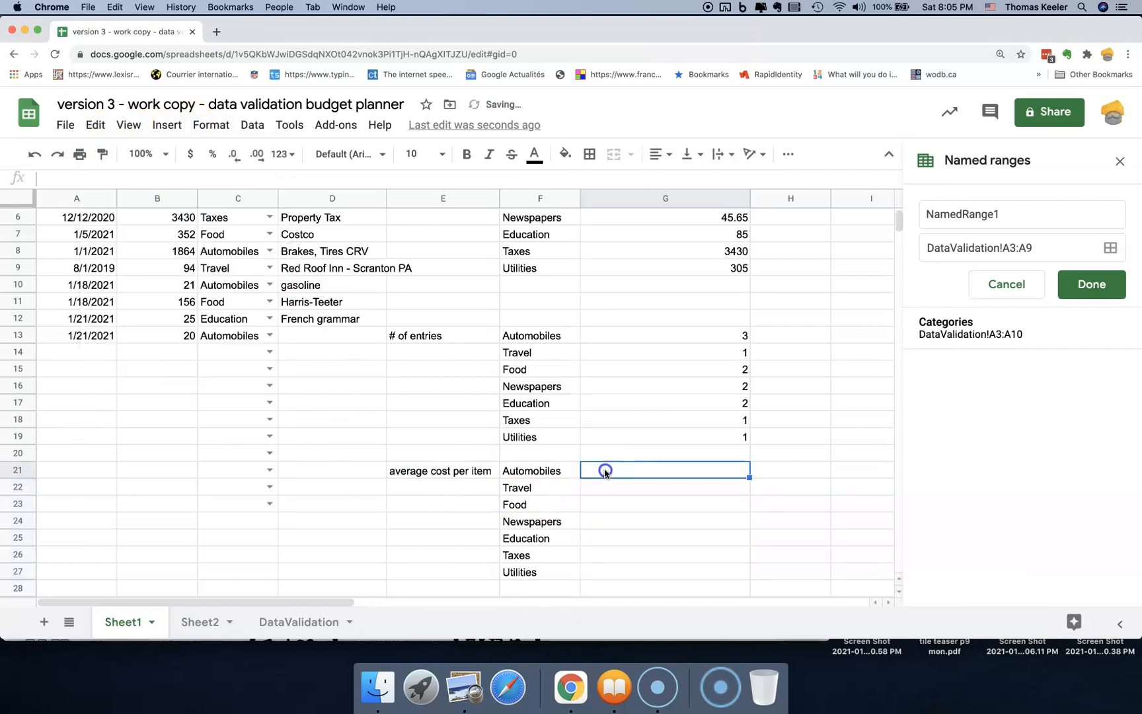
scroll(602, 471, "up", 3)
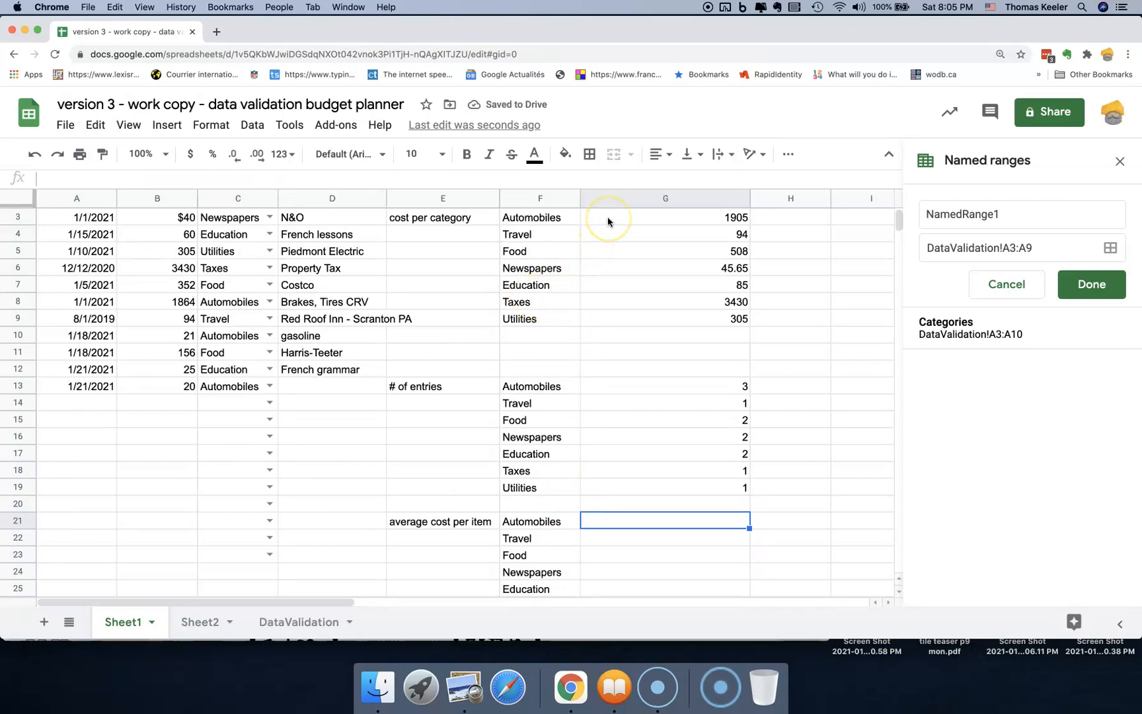
left_click(604, 388)
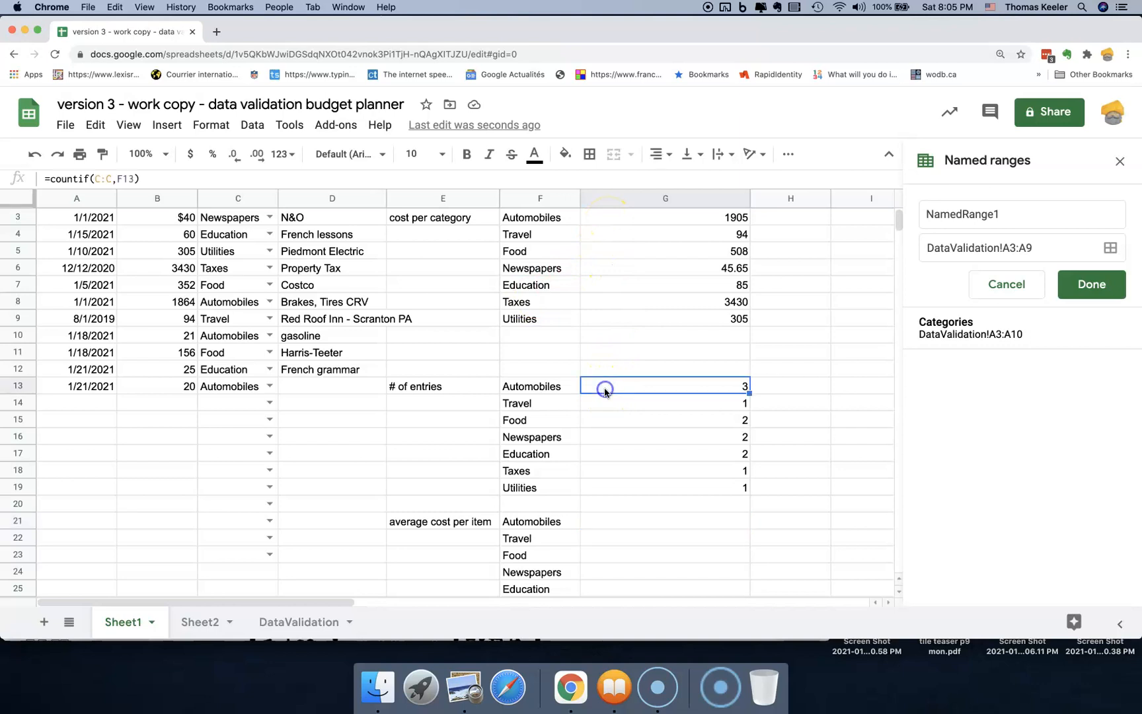
left_click(620, 521)
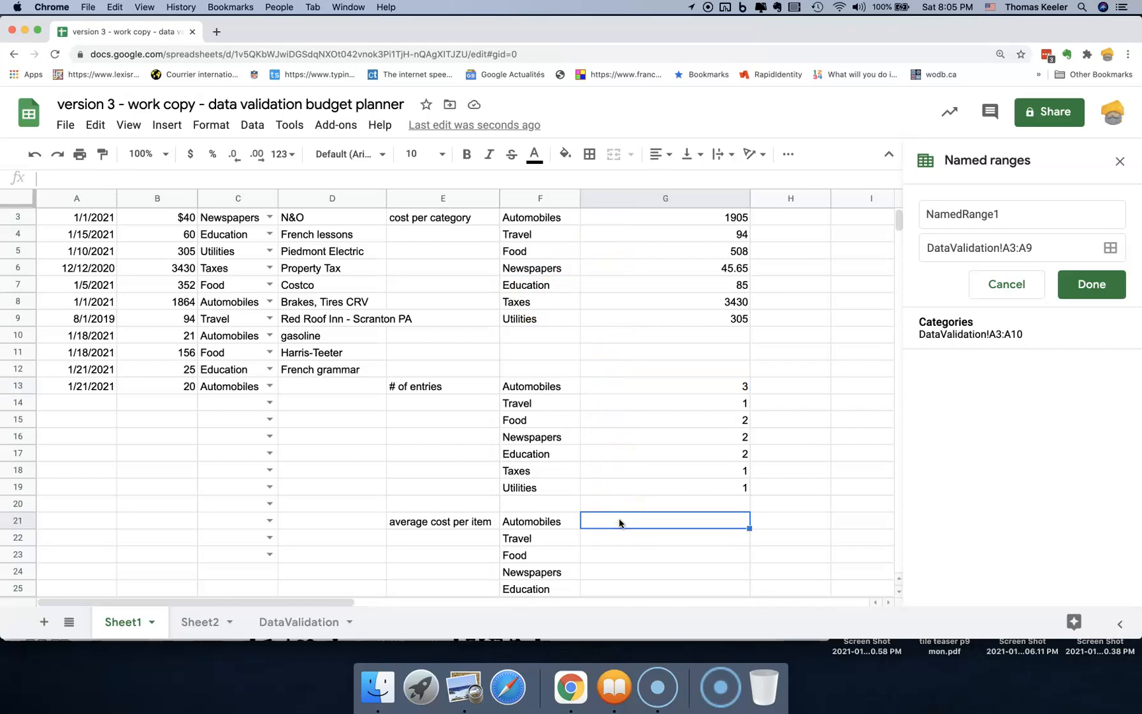
type("=g3/g13")
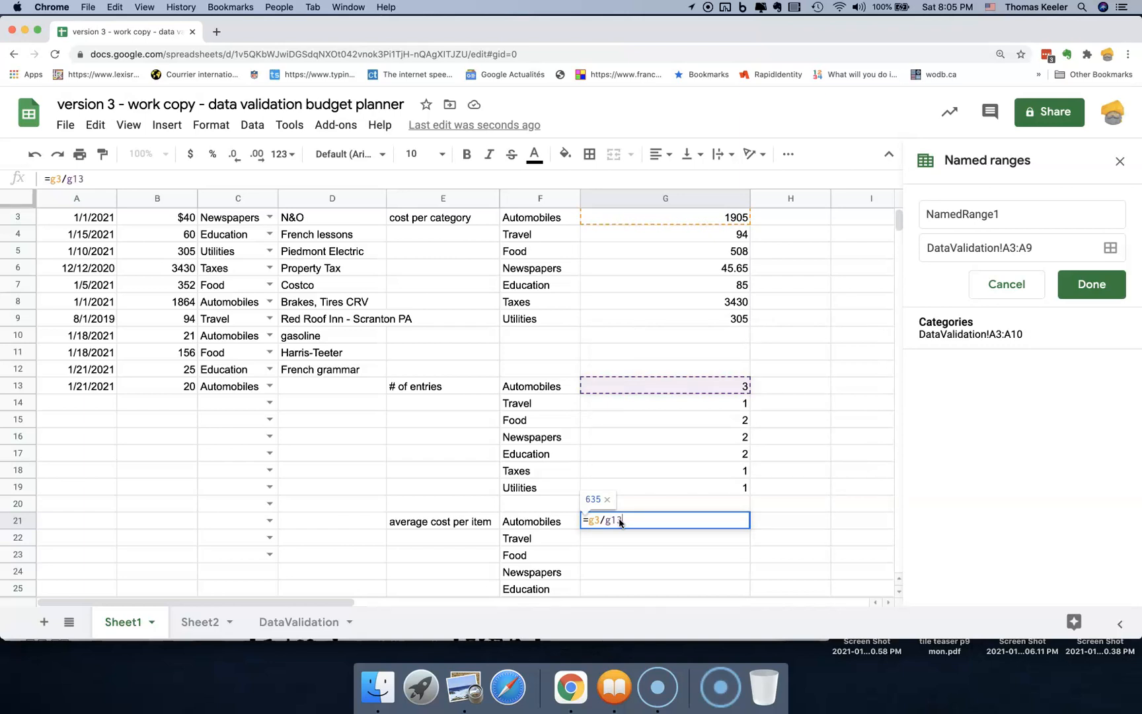
key("Return")
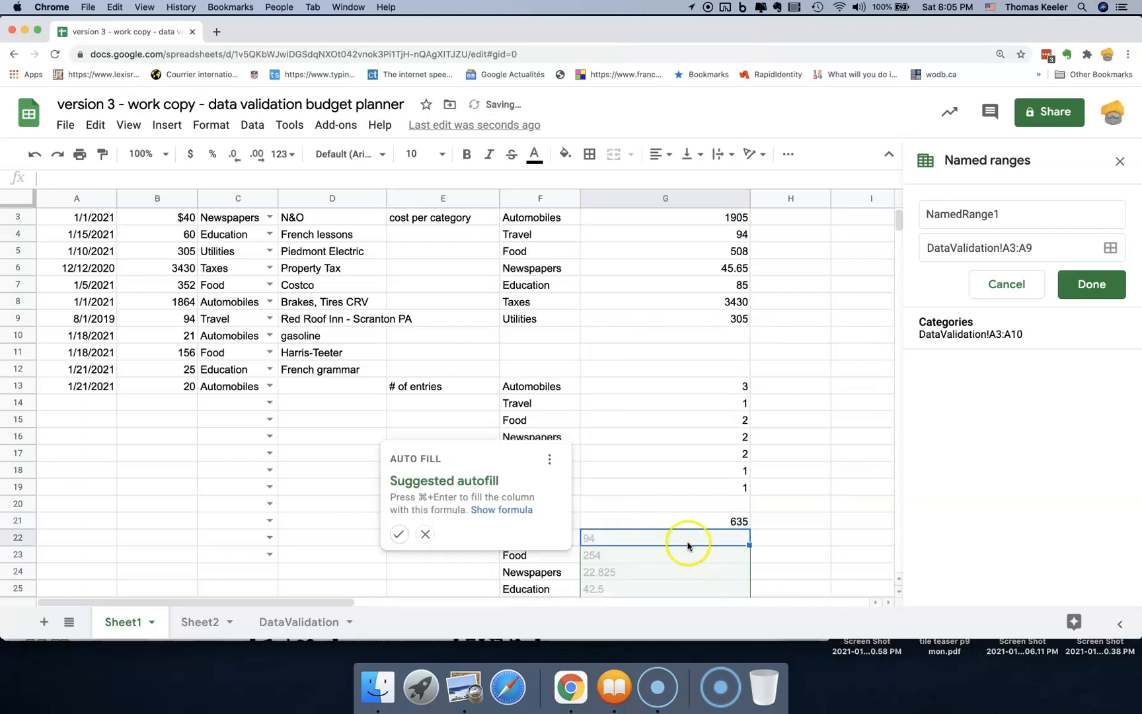
scroll(685, 542, "down", 2)
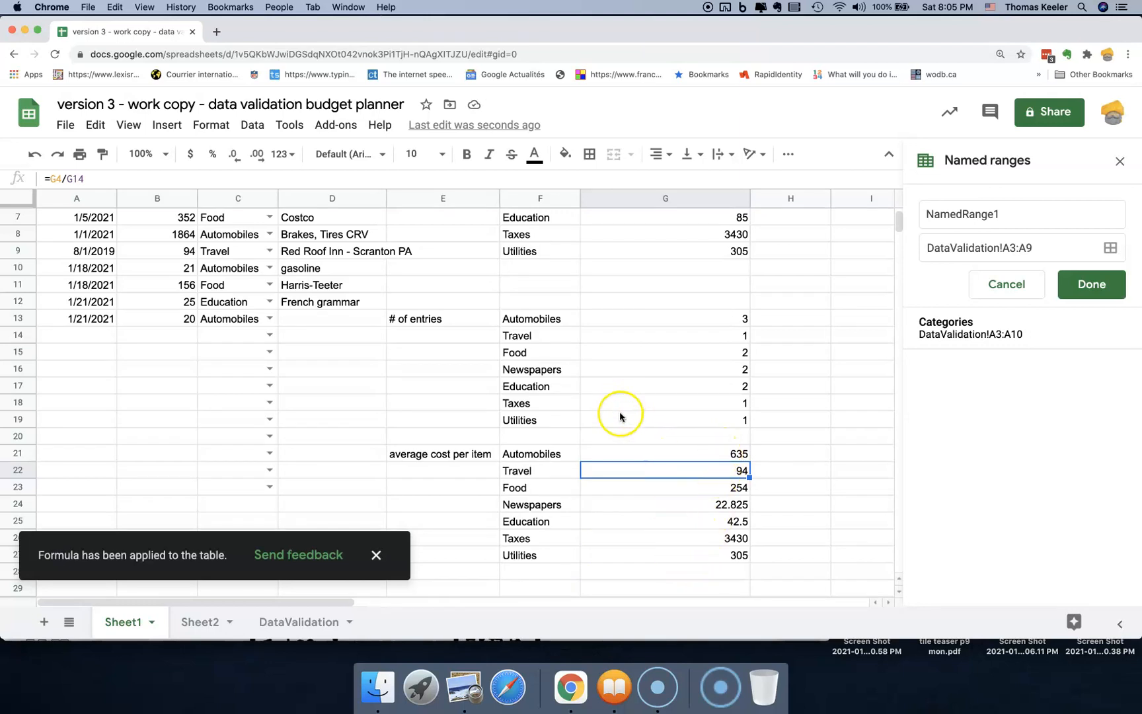
scroll(620, 417, "up", 1)
scroll(621, 418, "up", 4)
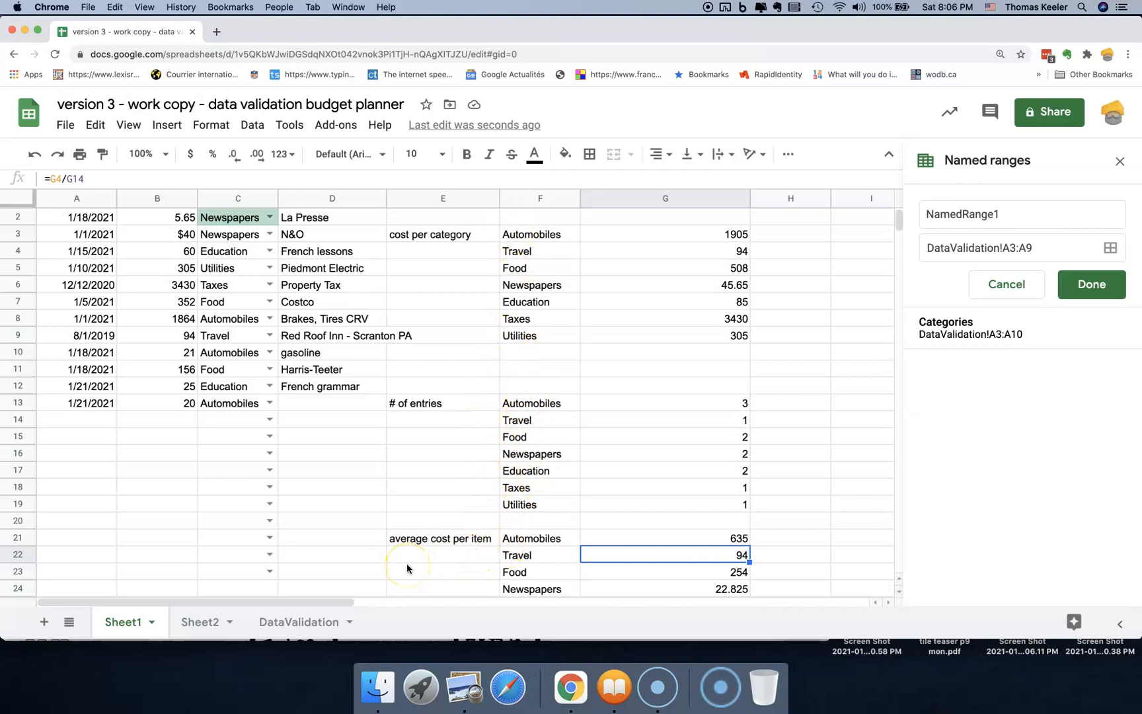
scroll(407, 563, "down", 5)
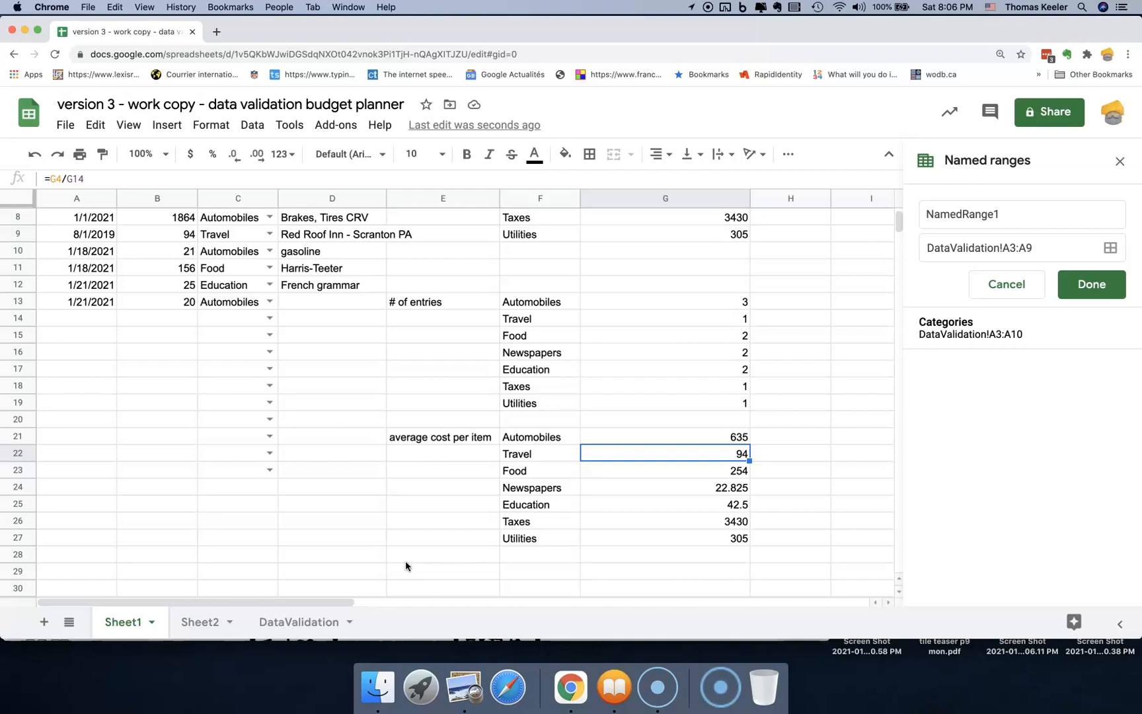
scroll(405, 560, "up", 2)
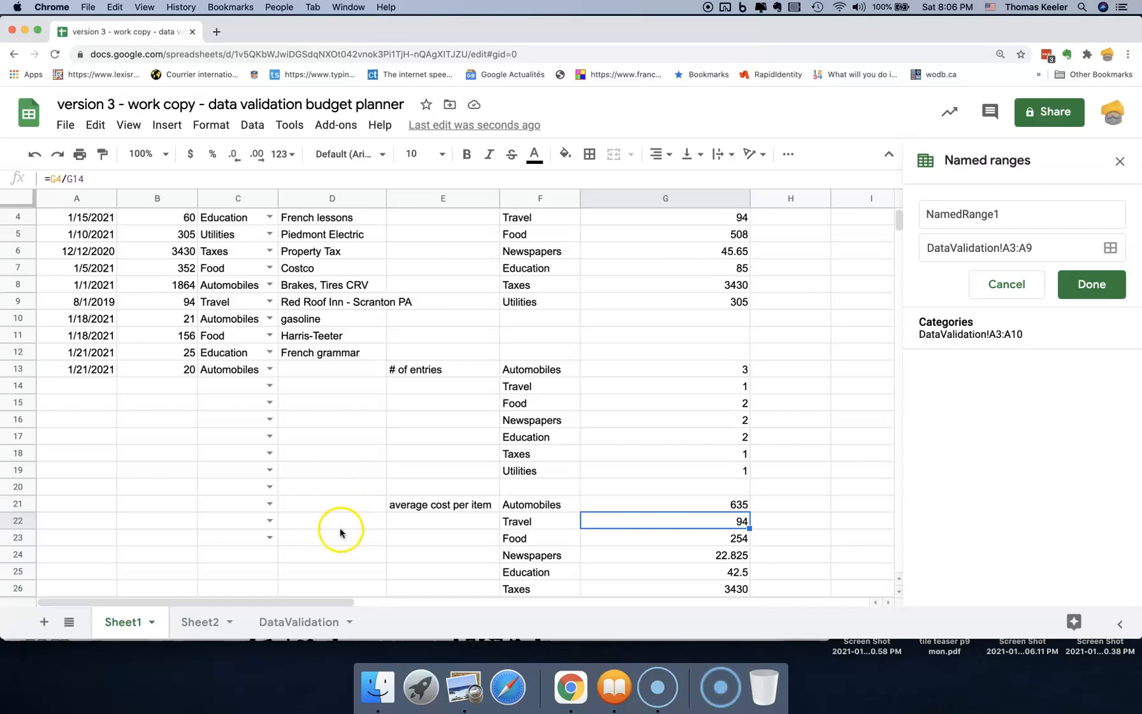
- Insert a column chart from the cost per category data in F3:G9
scroll(360, 530, "up", 2)
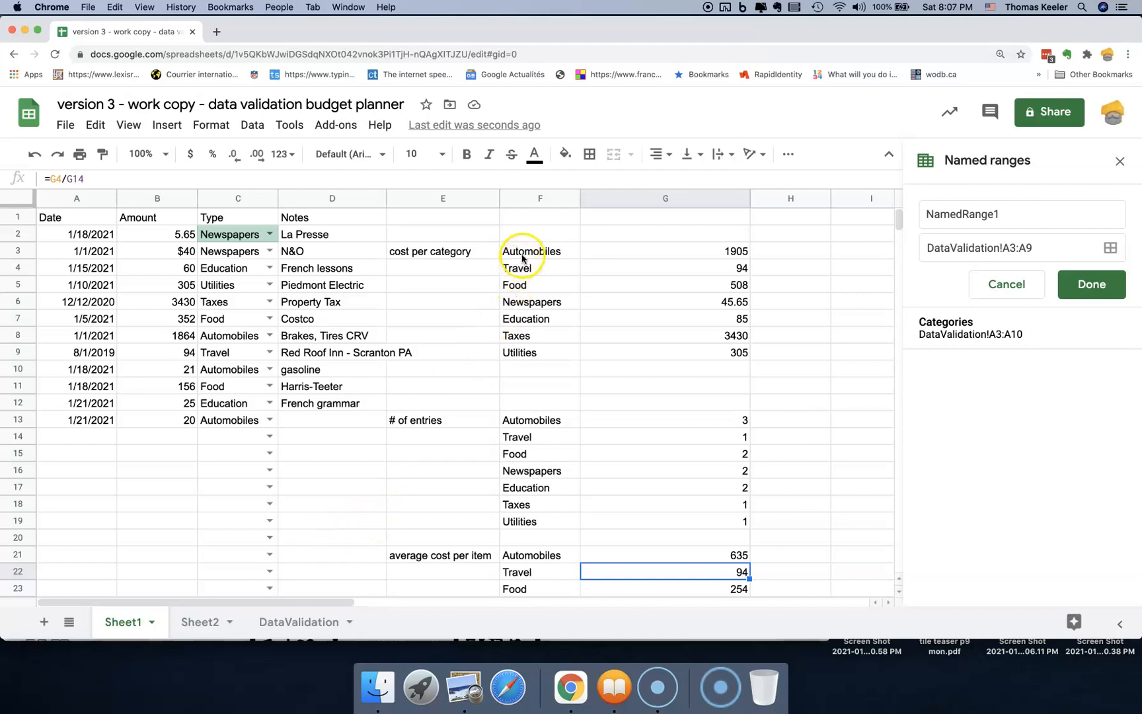
left_click_drag(523, 254, 699, 351)
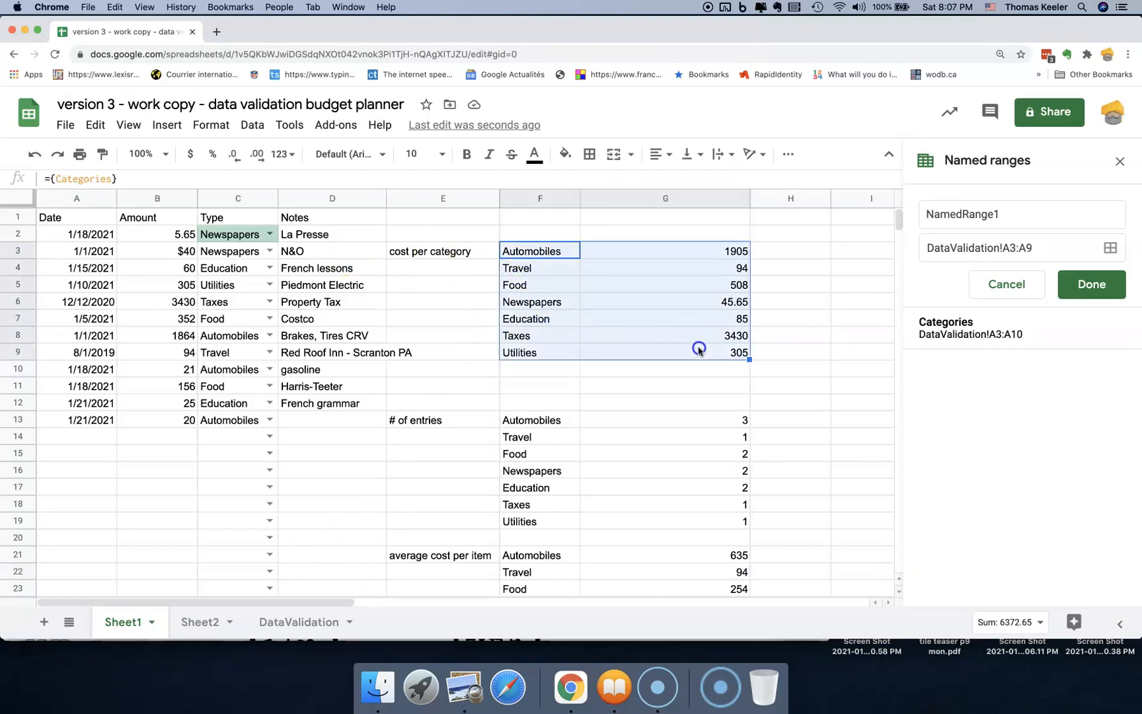
left_click(167, 129)
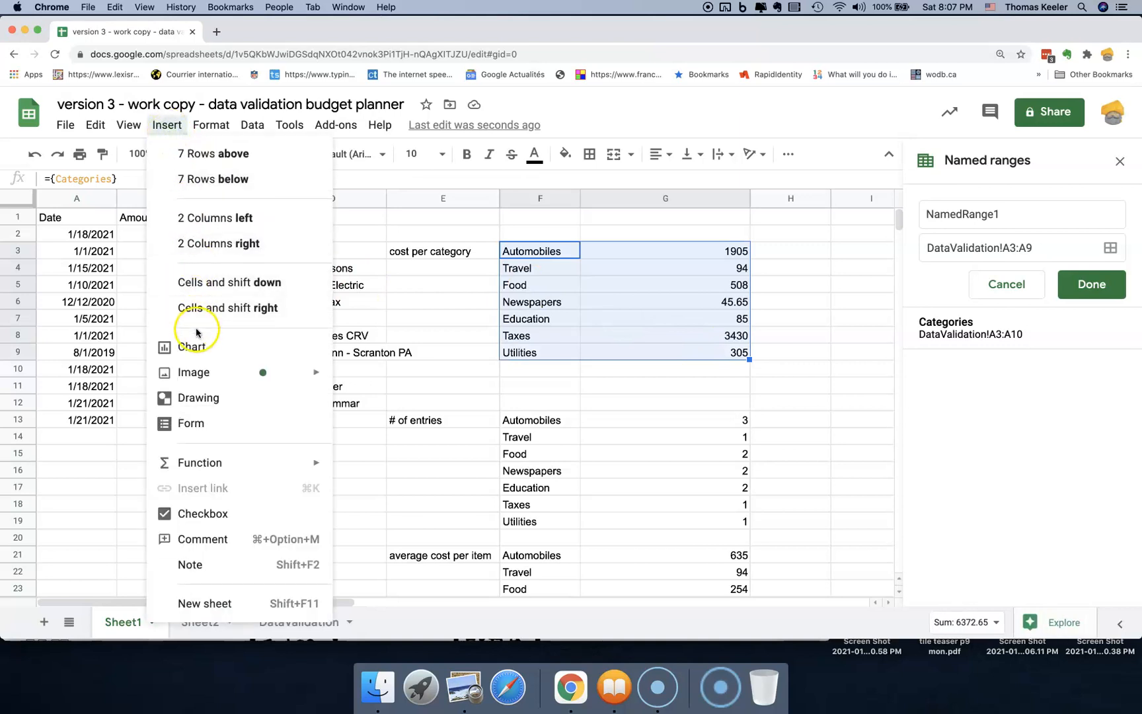
left_click(191, 348)
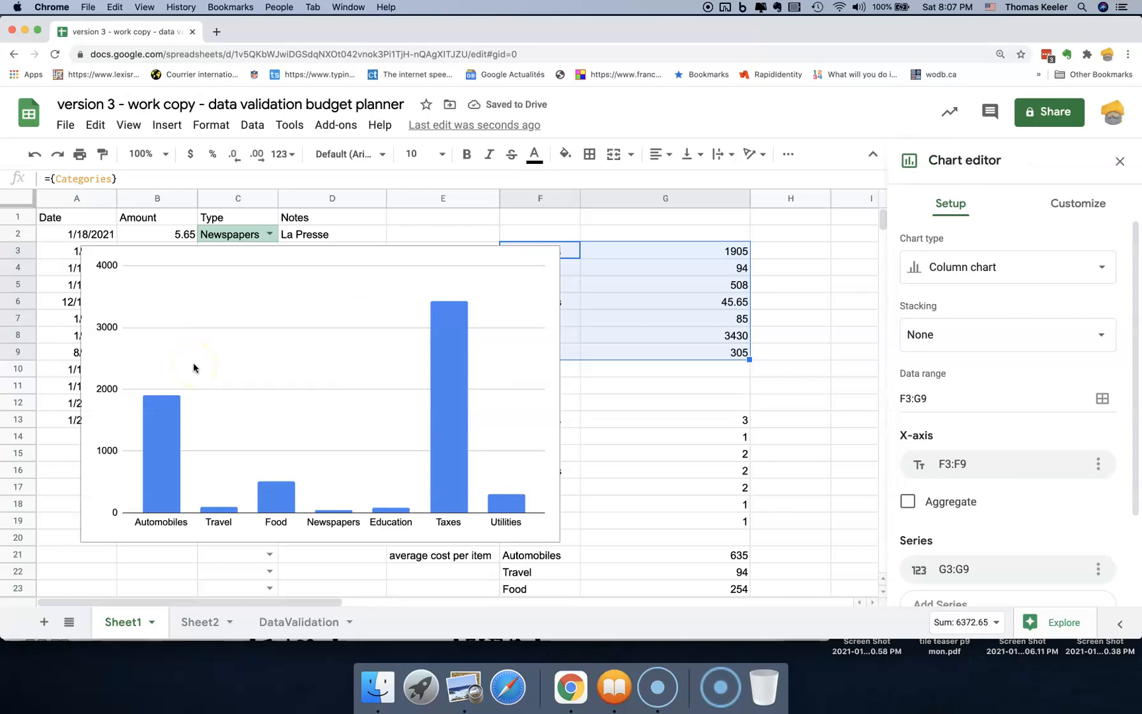
- Look through the column chart's editing options, leave them unused, and undo the chart insertion
right_click(388, 356)
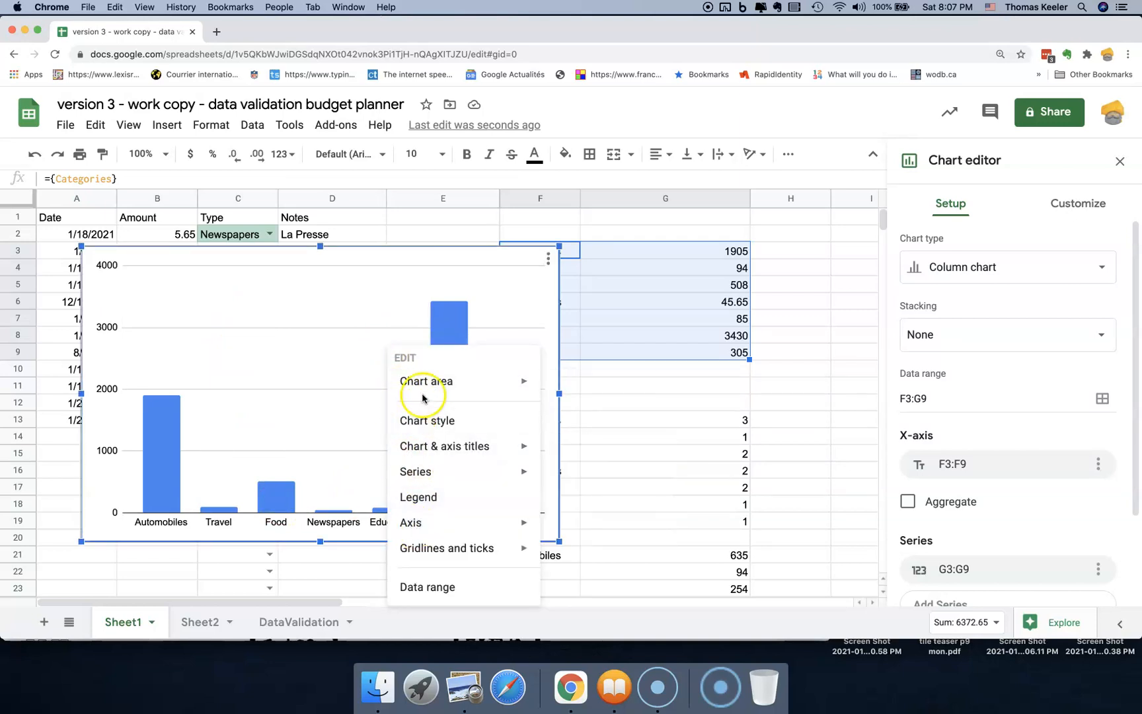
mouse_move(431, 389)
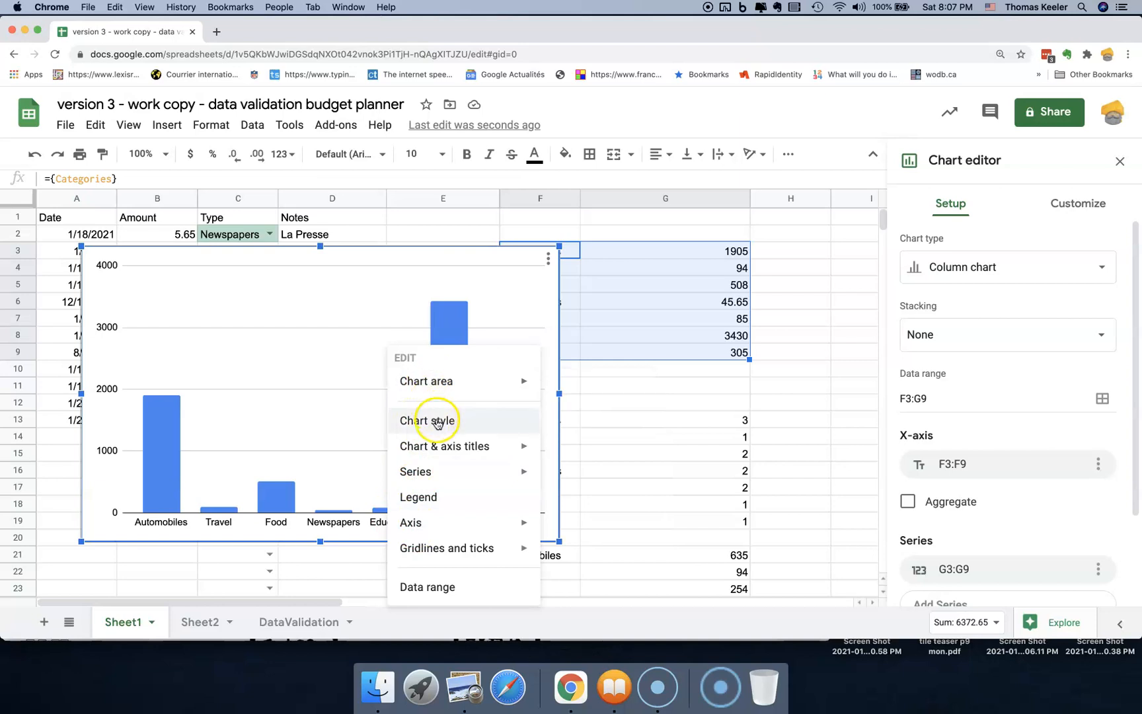
mouse_move(443, 445)
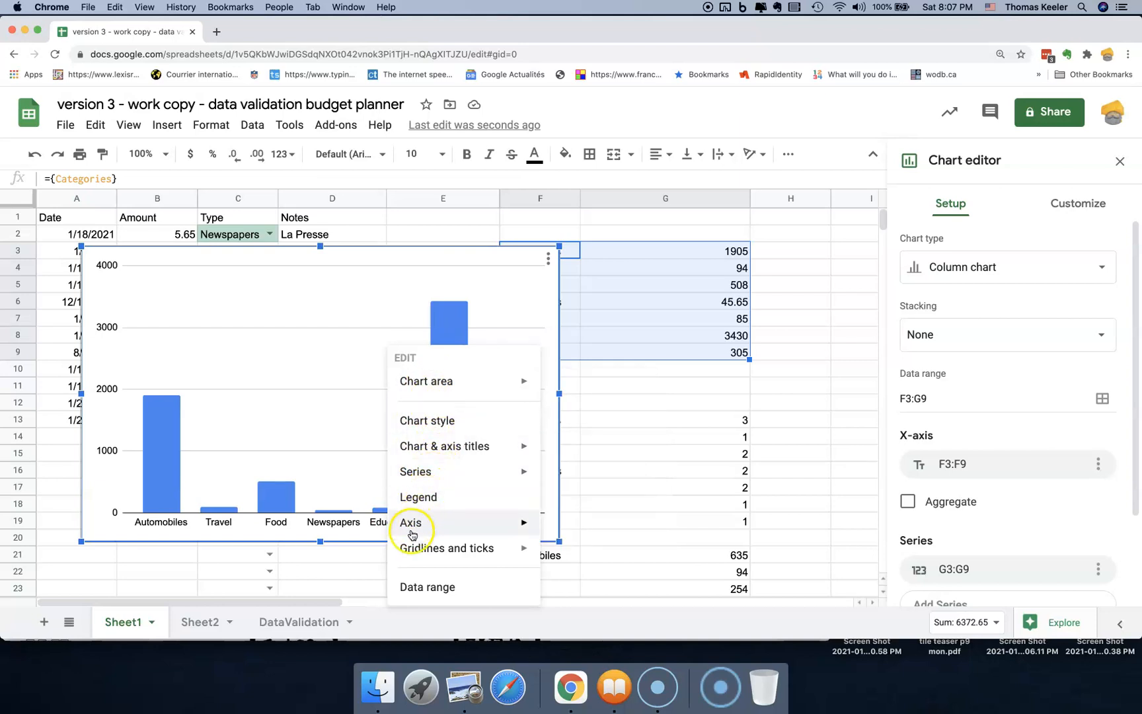
mouse_move(414, 532)
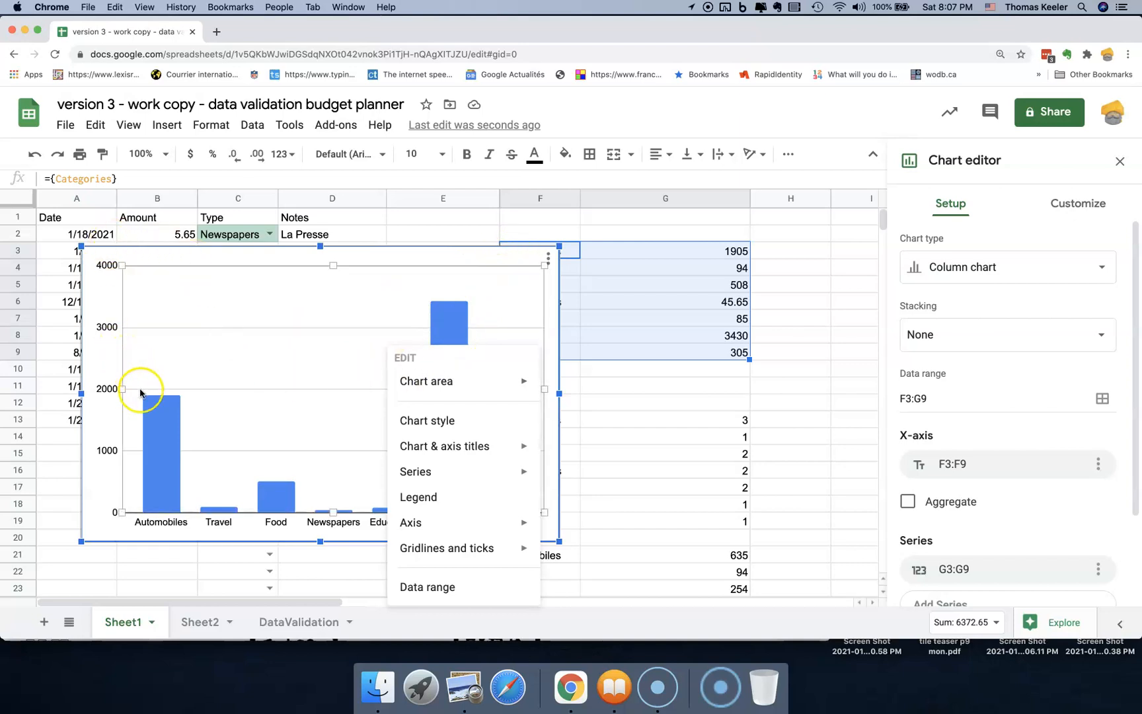
left_click(87, 562)
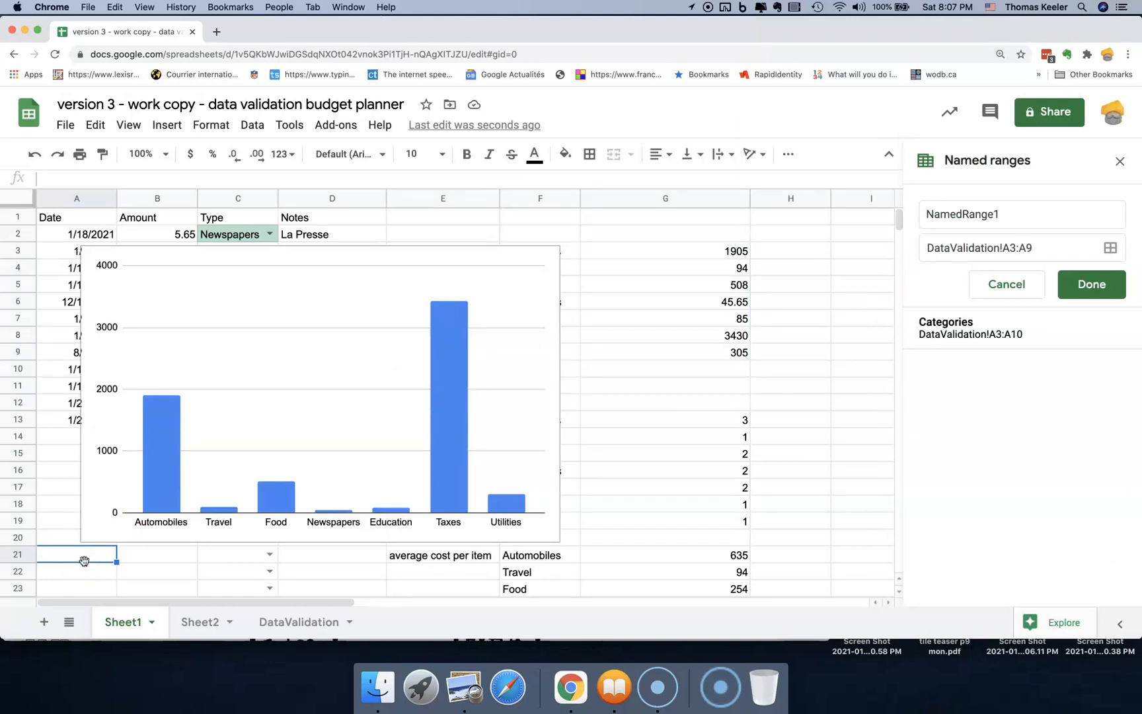
key("super+z")
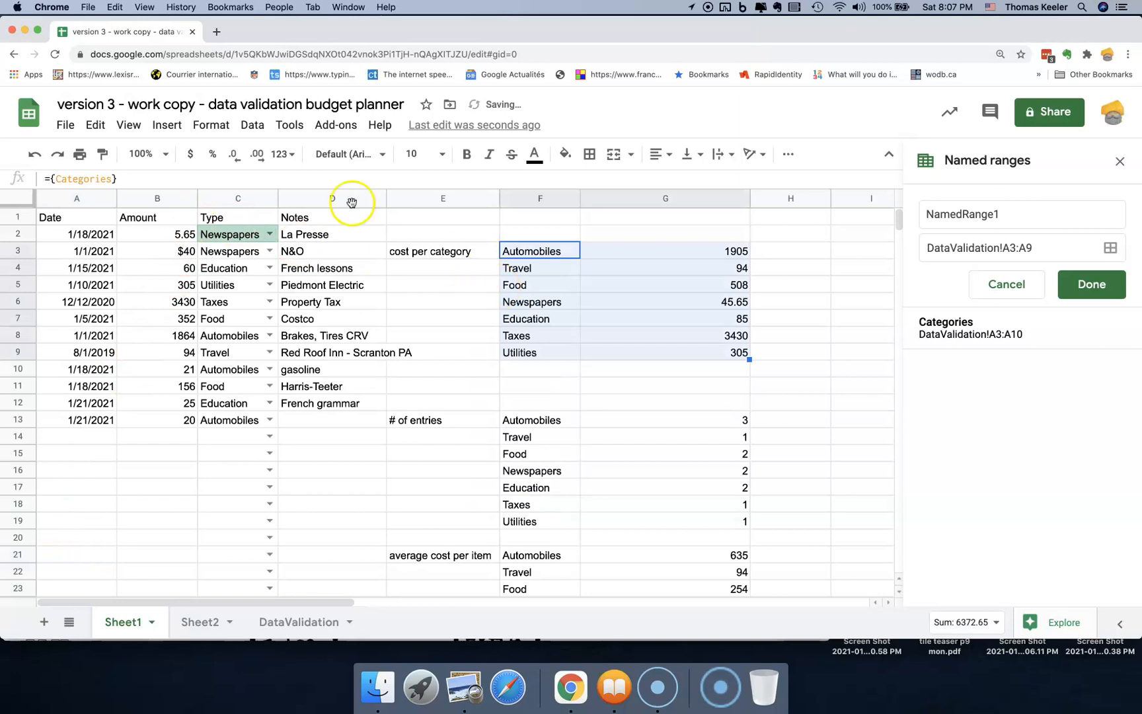
- Insert a chart from the cost per category data in F3:G9 again and change its type to a pie chart
left_click(166, 126)
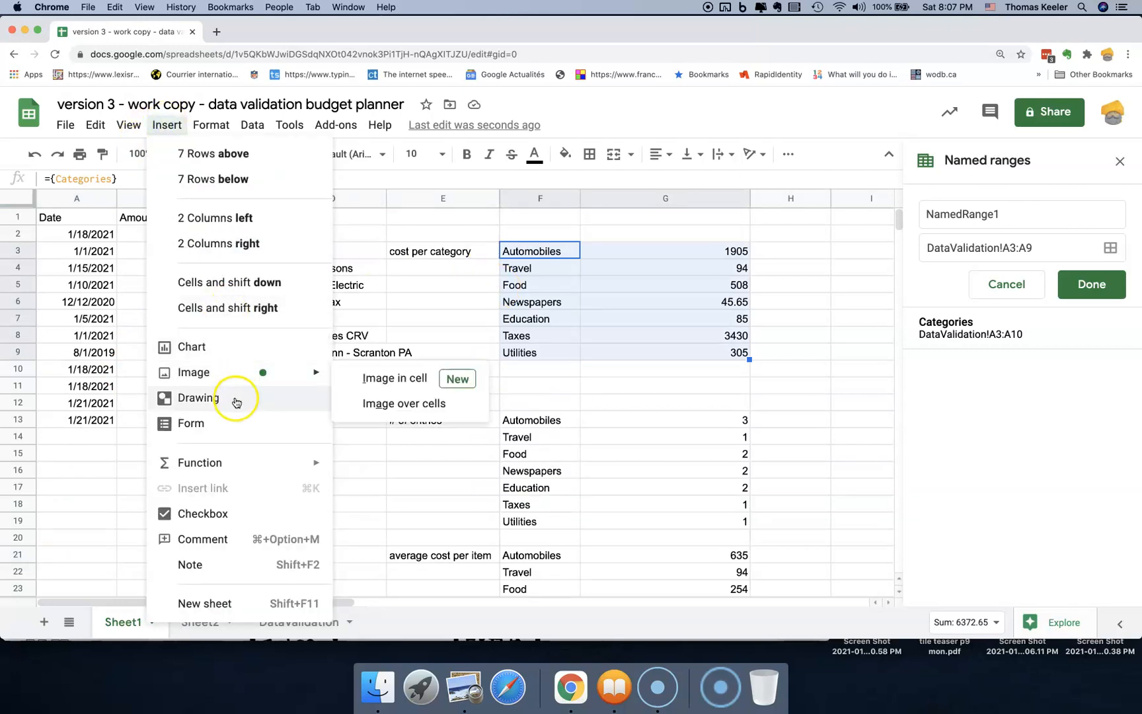
left_click(211, 348)
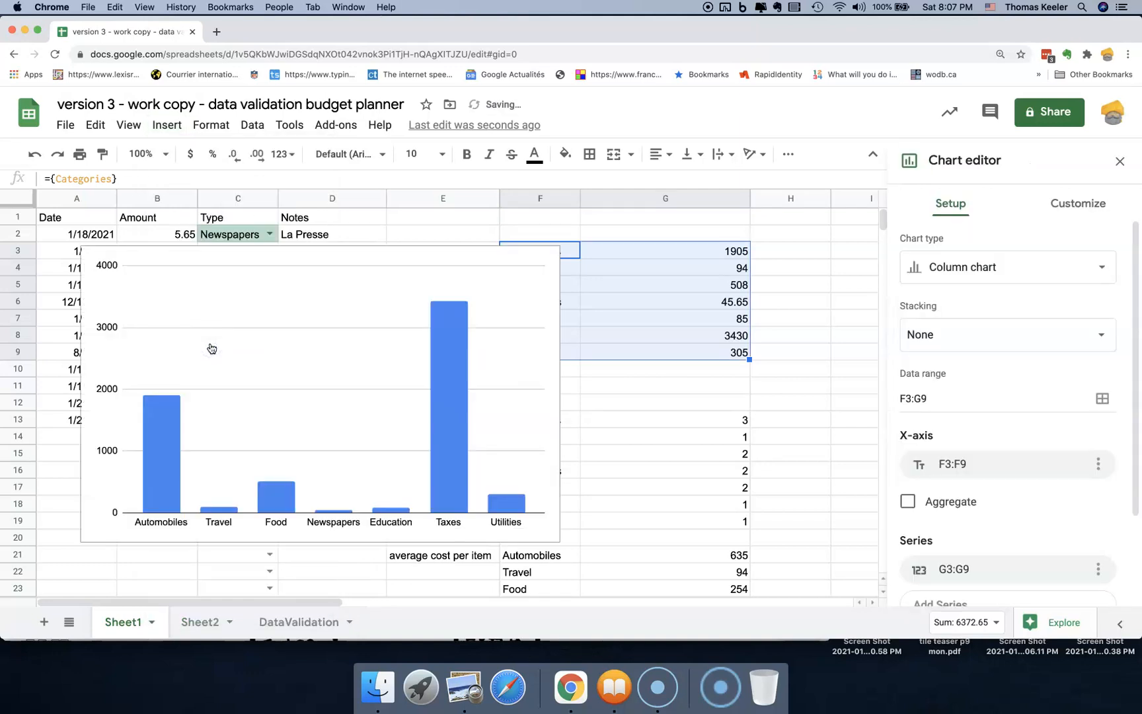
left_click(1105, 269)
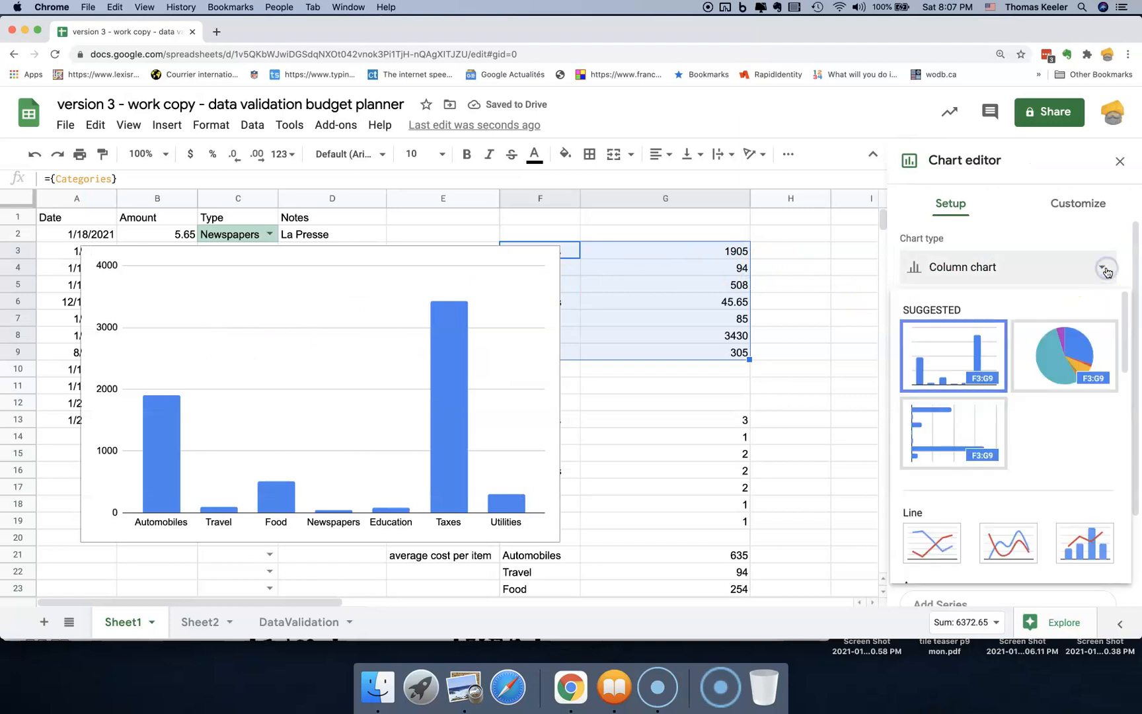
left_click(1066, 341)
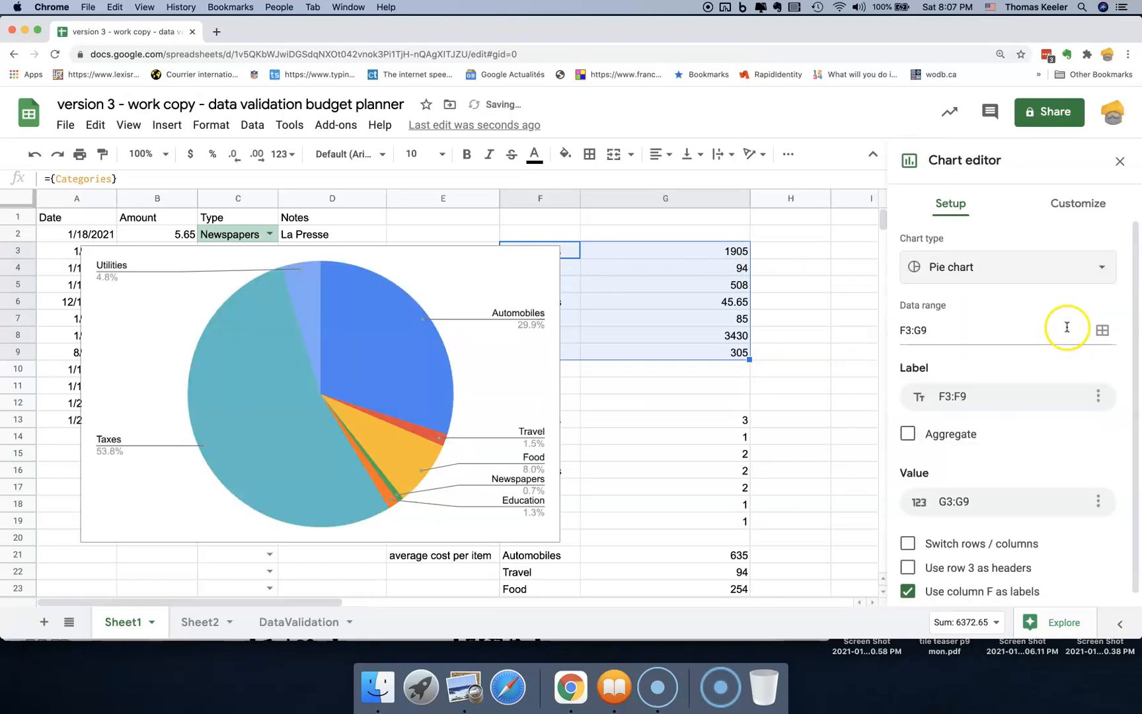
- Change the pie chart of category costs to a combo chart
left_click(1096, 266)
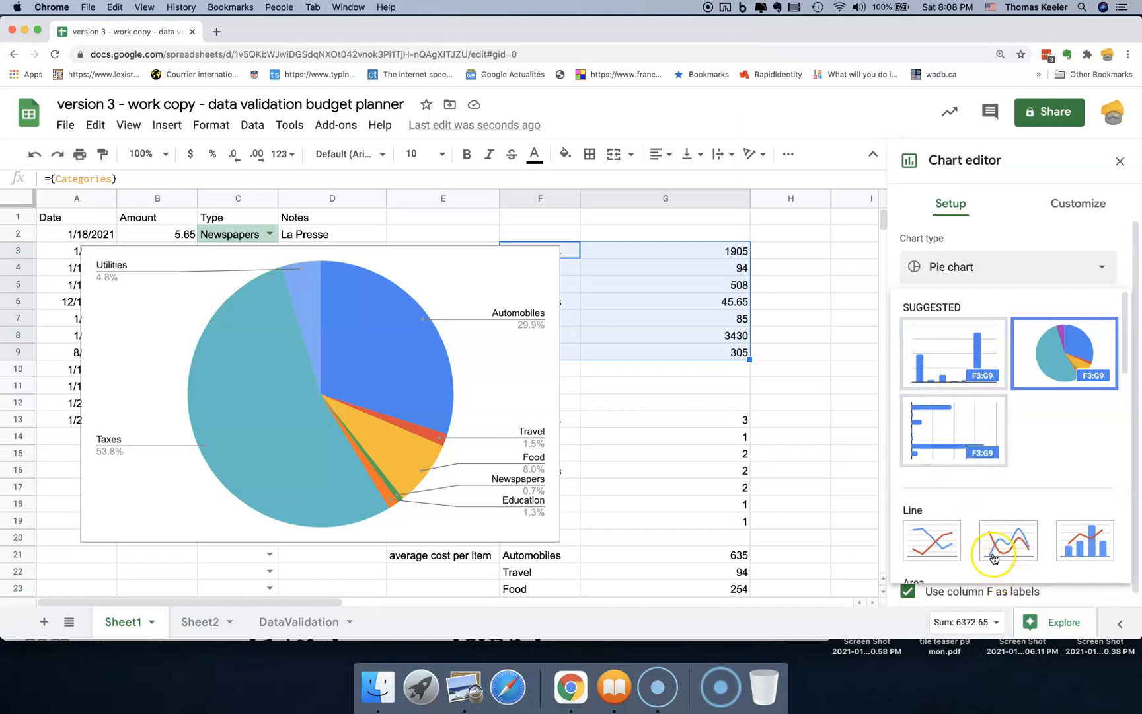
scroll(998, 552, "down", 3)
scroll(995, 559, "down", 5)
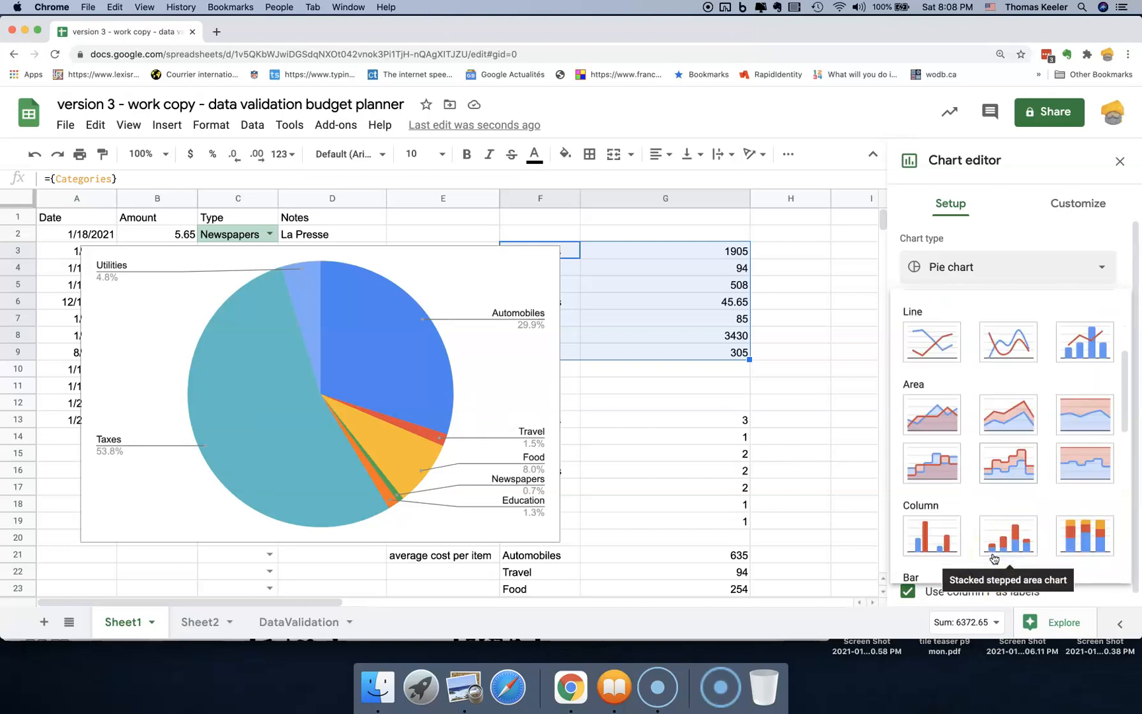
scroll(995, 559, "up", 2)
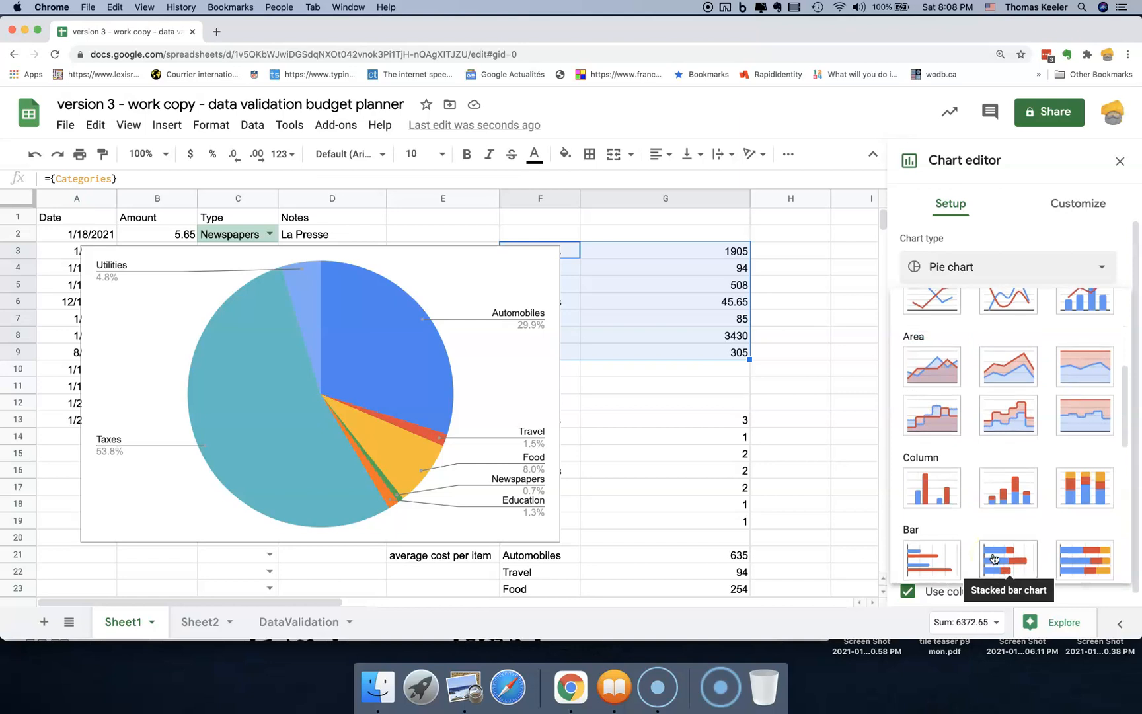
scroll(994, 559, "up", 3)
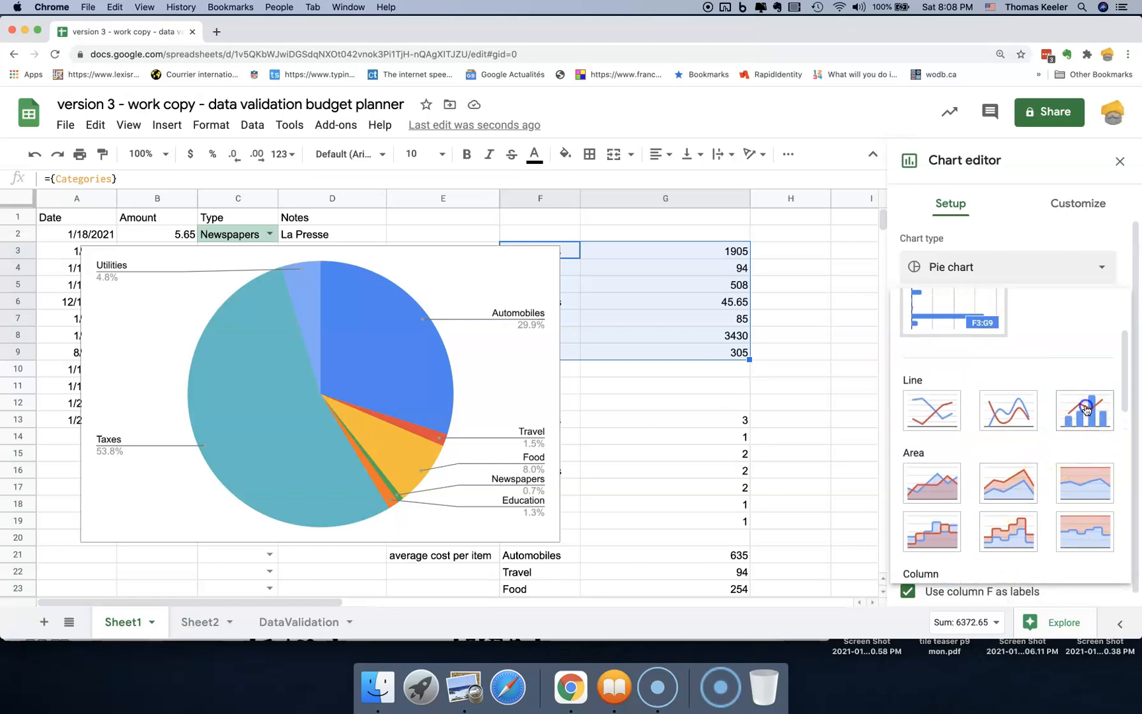
left_click(1087, 409)
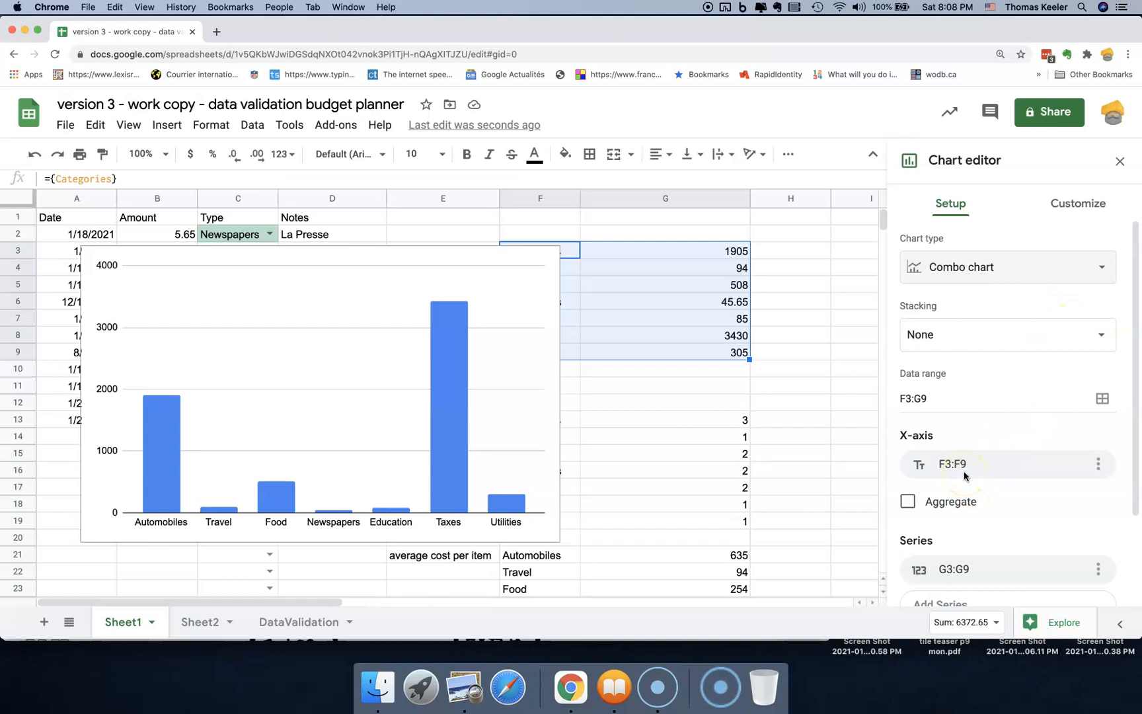
- Try switching rows and columns in the combo chart, and undo the switch
scroll(964, 470, "down", 3)
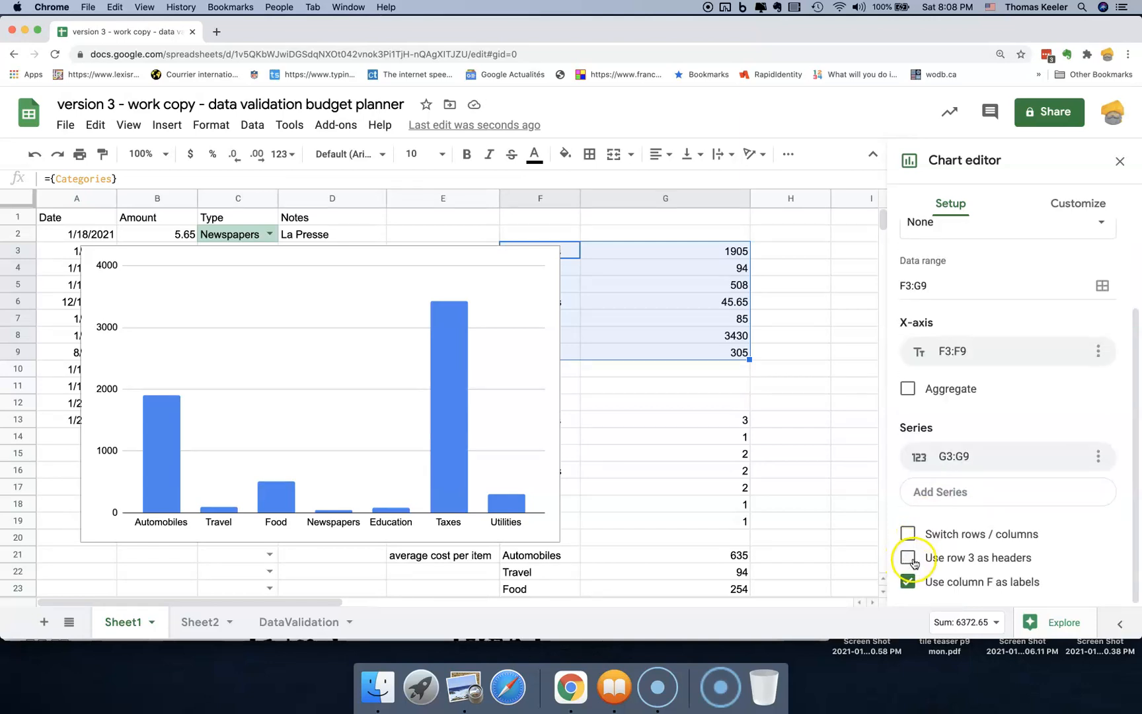
left_click(909, 533)
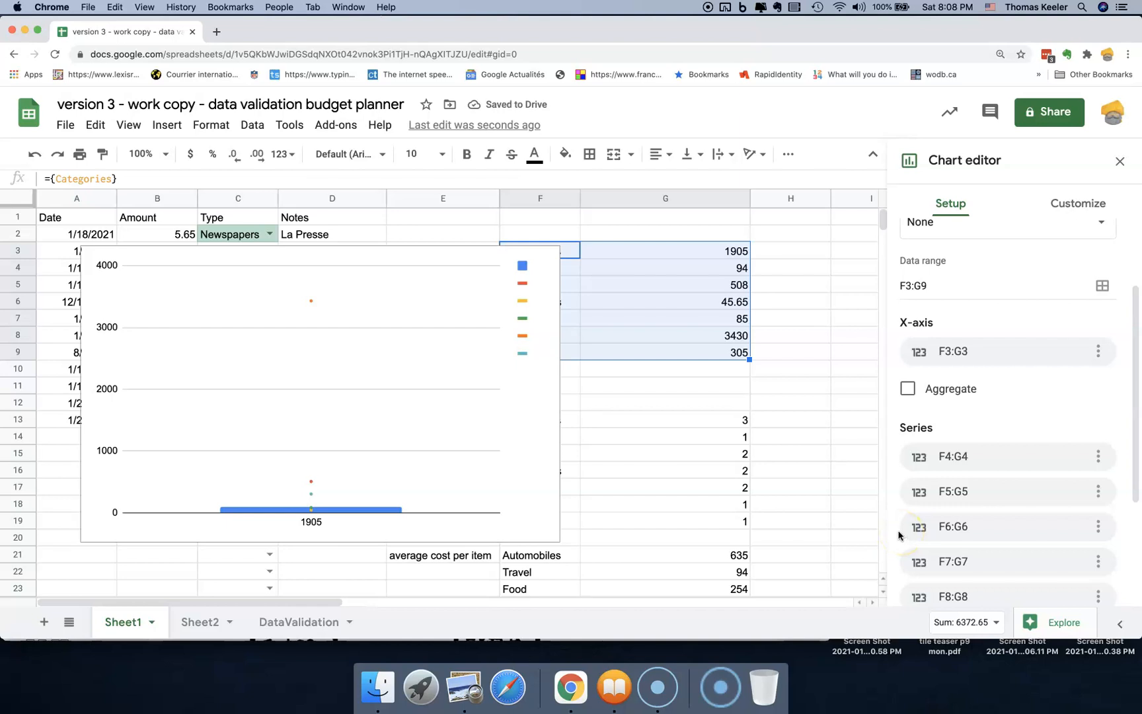
key("super+z")
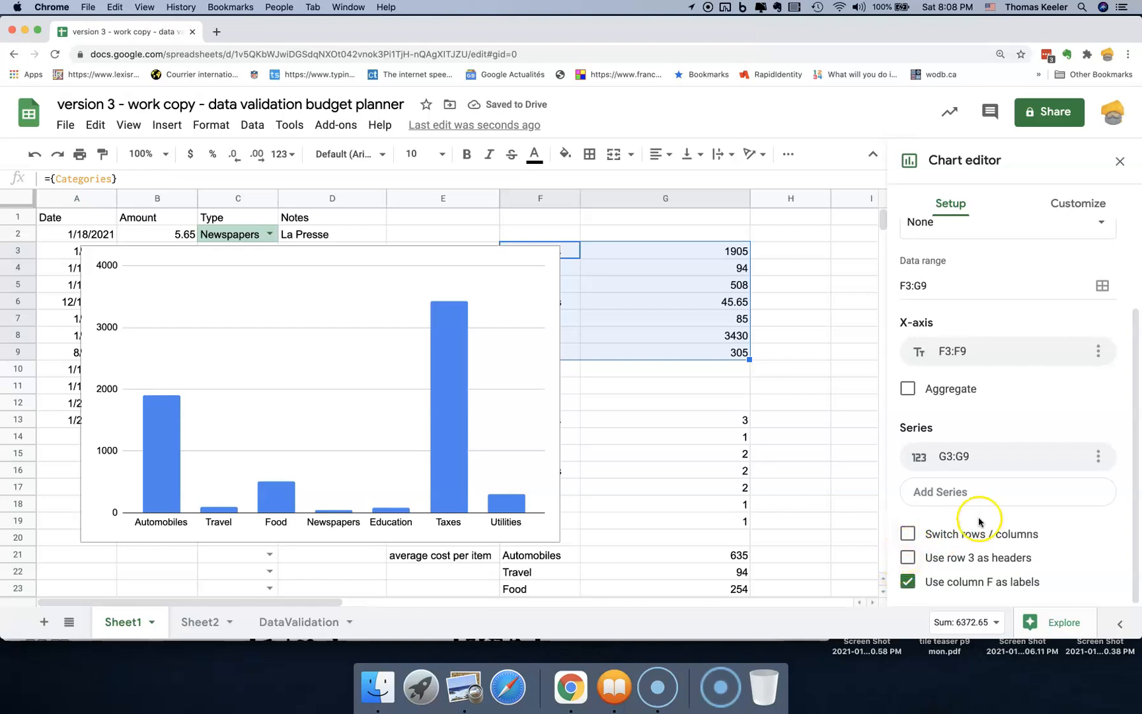
- Change the chart type to the suggested bar chart for F3:G9
scroll(979, 521, "up", 3)
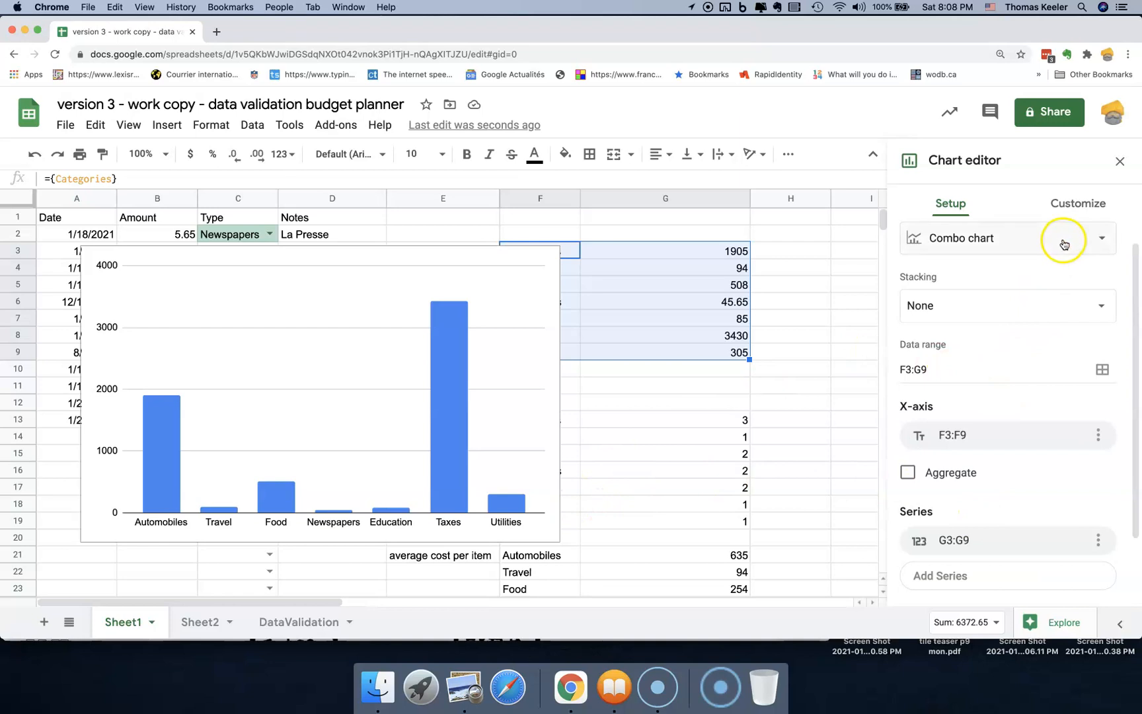
left_click(1102, 239)
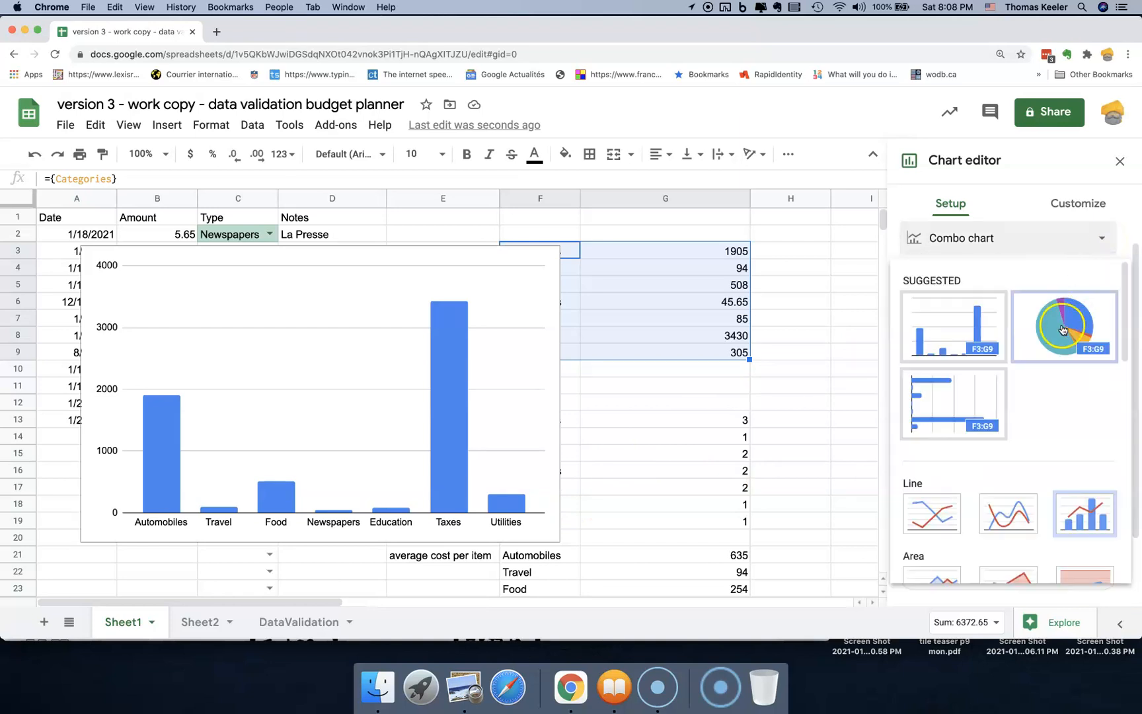
left_click(948, 408)
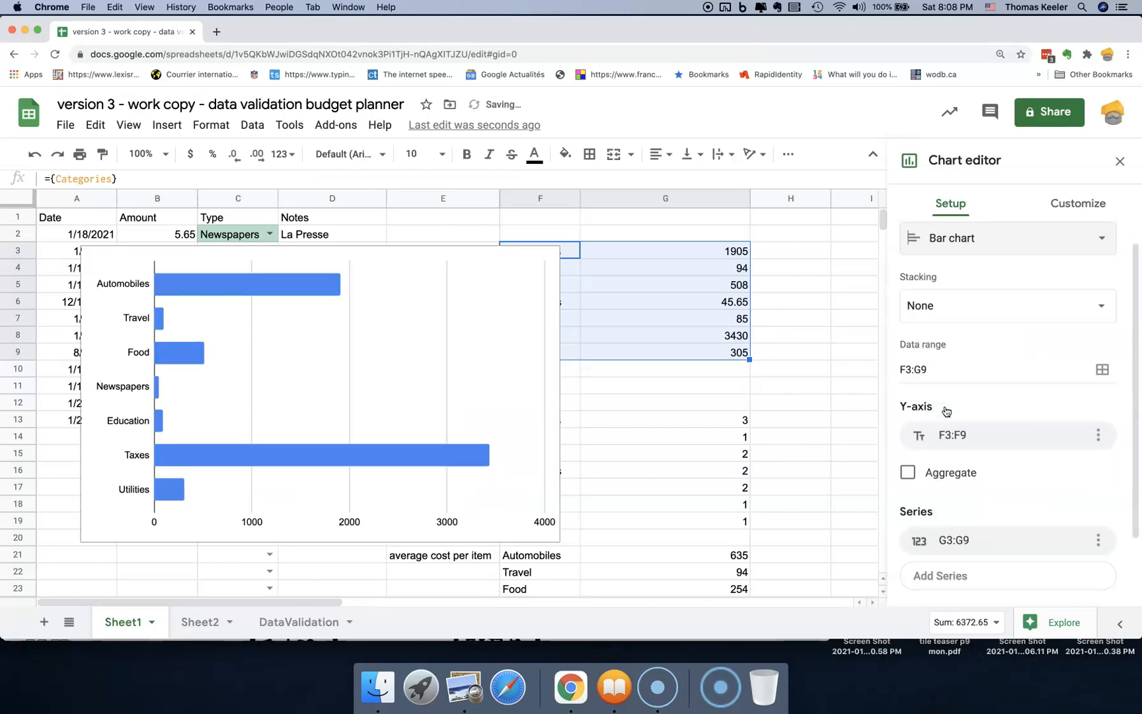